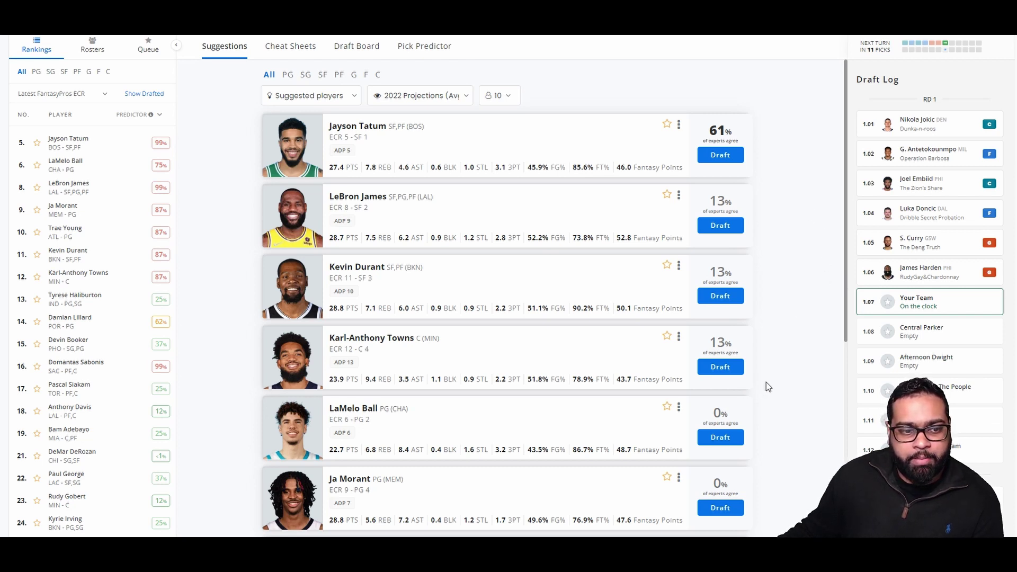
# Look through the suggested players and draft LeBron James with pick 1.07
pyautogui.scroll(-1, 771, 381)
pyautogui.scroll(-1, 779, 350)
pyautogui.scroll(2, 776, 347)
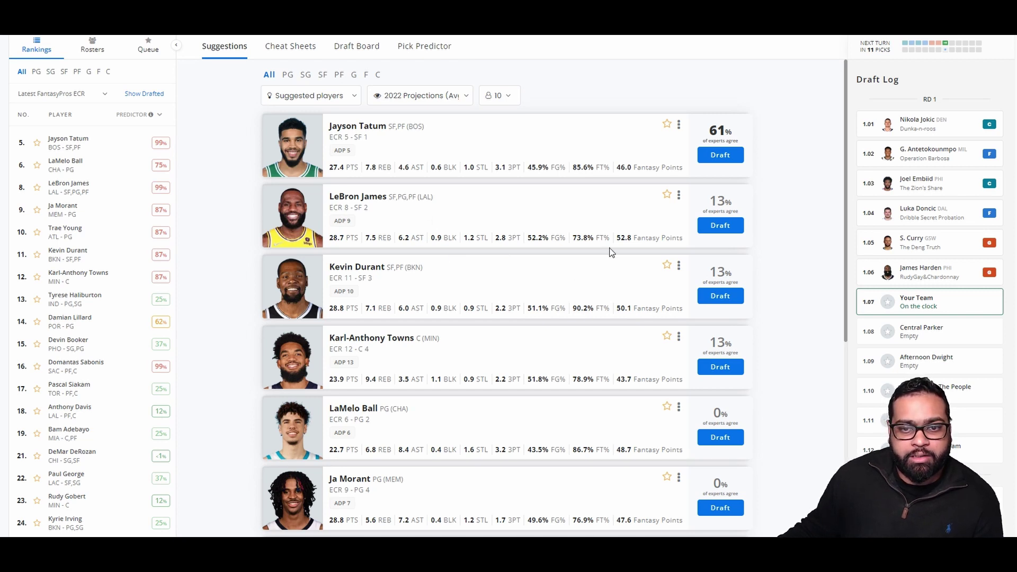
pyautogui.click(715, 229)
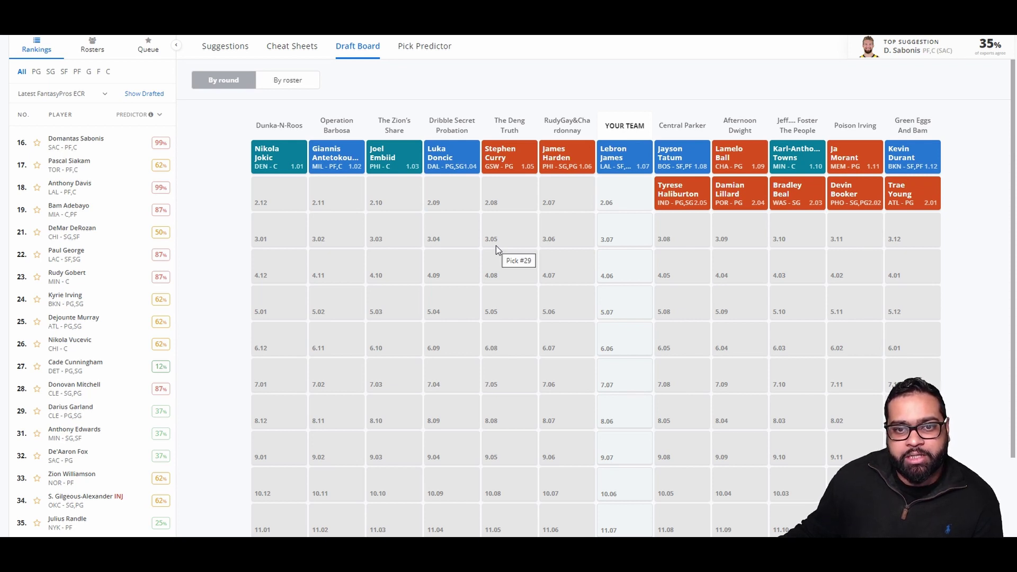
# Check the draft board by roster and by round, and draft Bam Adebayo with pick 2.06
pyautogui.click(288, 80)
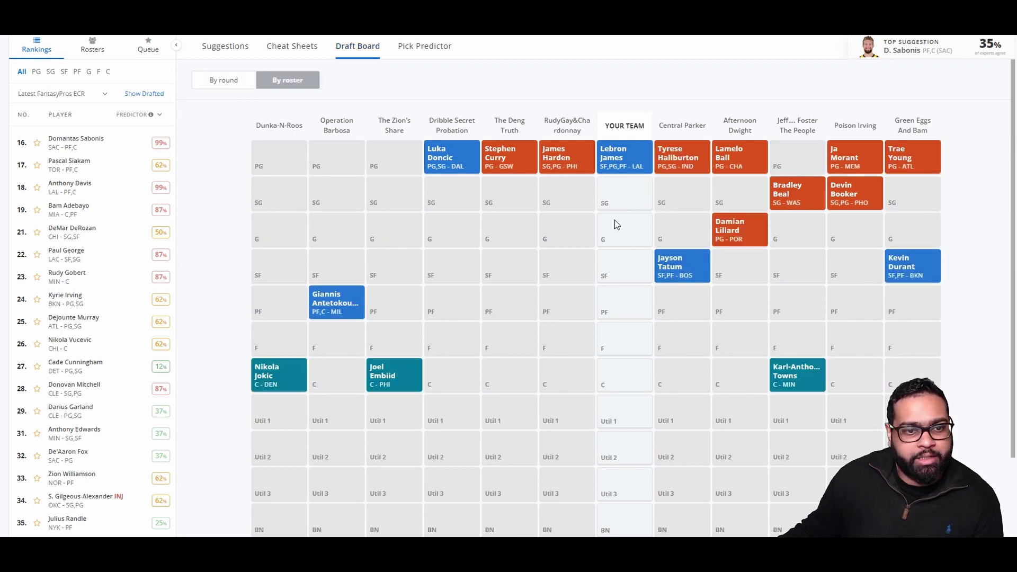
pyautogui.click(229, 86)
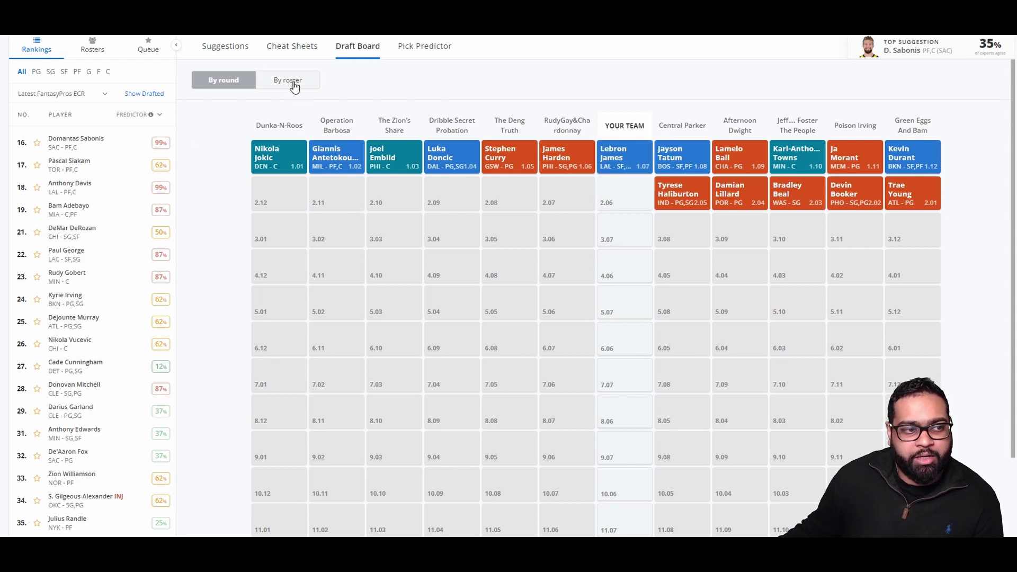
pyautogui.click(222, 50)
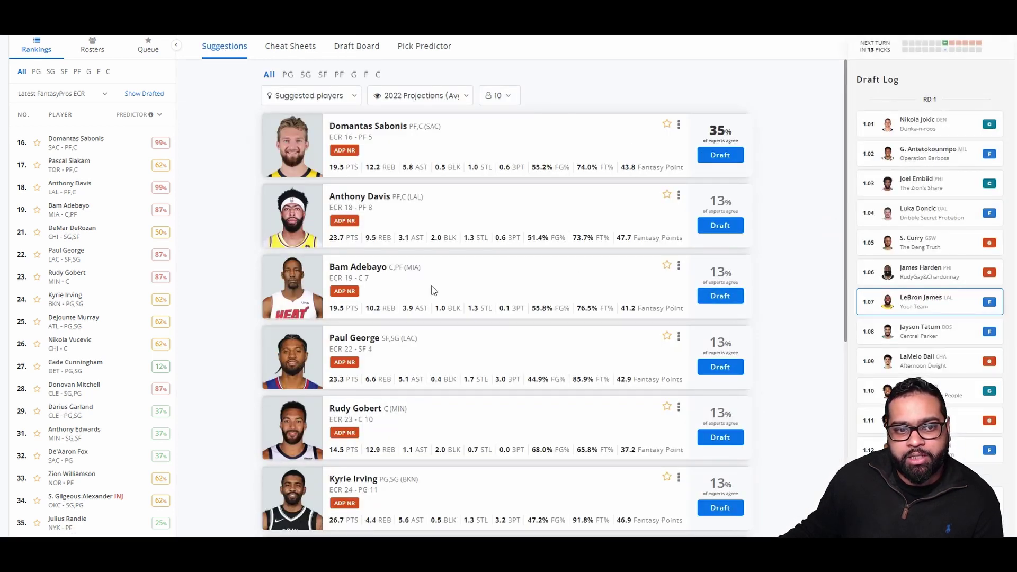
pyautogui.click(728, 301)
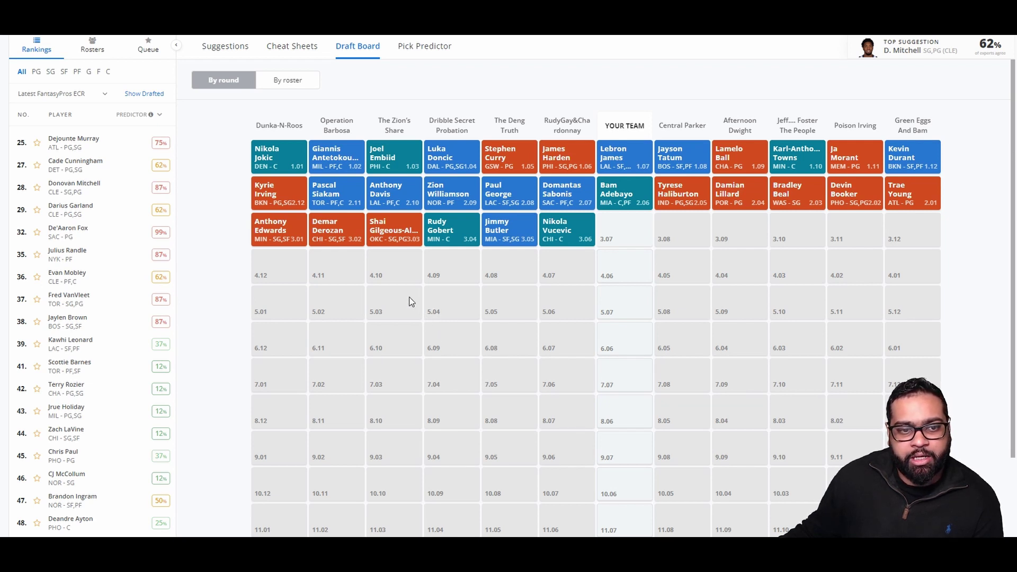
# Review the completed picks on the draft board and compare the suggested players for pick 3.07
pyautogui.scroll(-1, 448, 276)
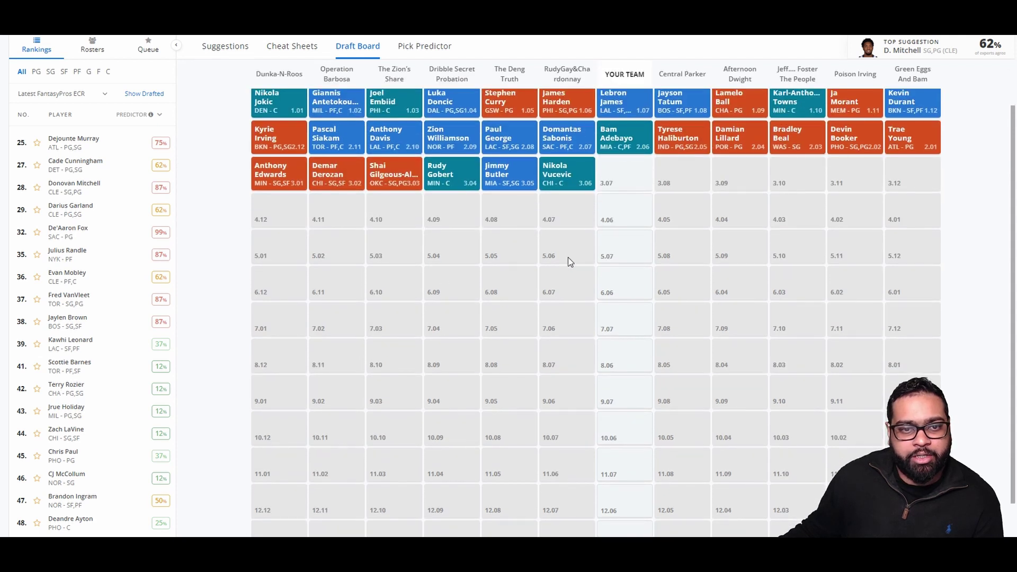
pyautogui.scroll(1, 538, 219)
pyautogui.click(225, 46)
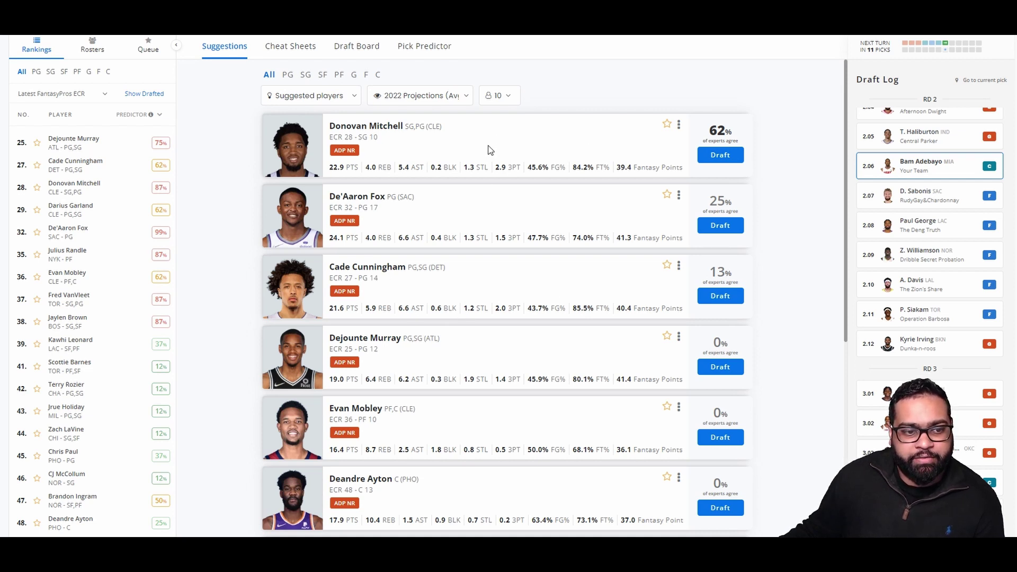
pyautogui.scroll(-1, 471, 353)
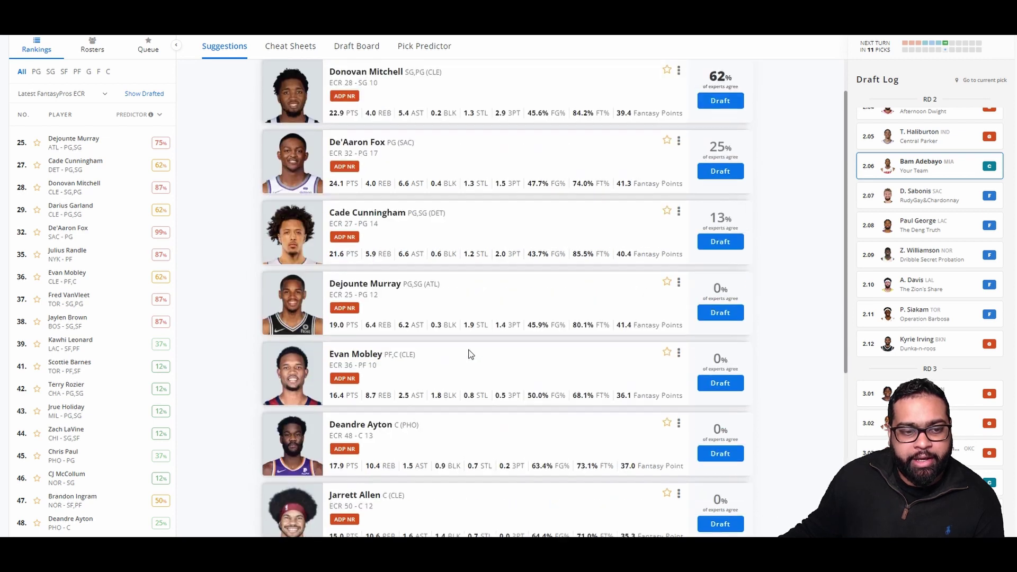
pyautogui.scroll(-1, 408, 363)
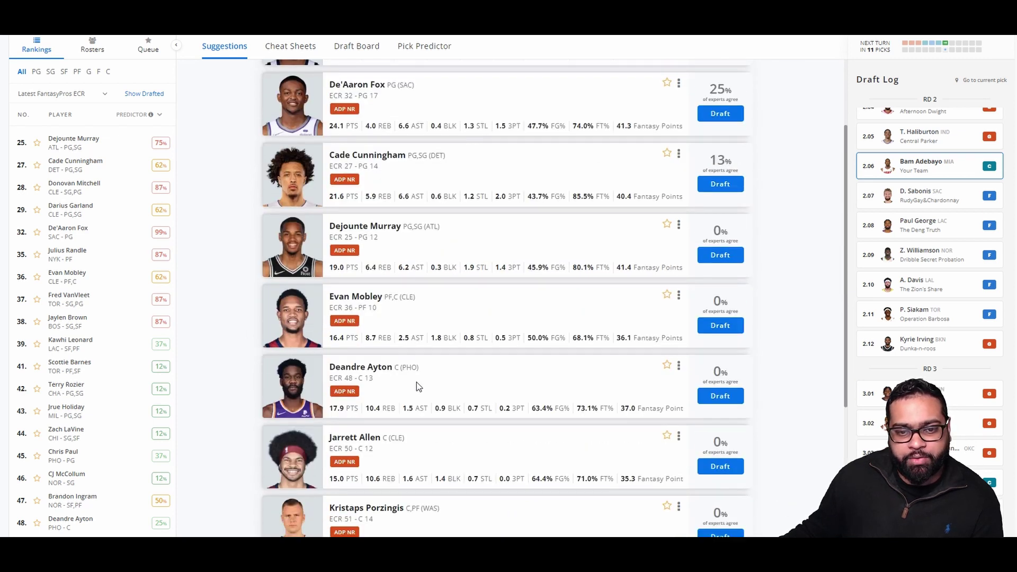
pyautogui.scroll(1, 470, 404)
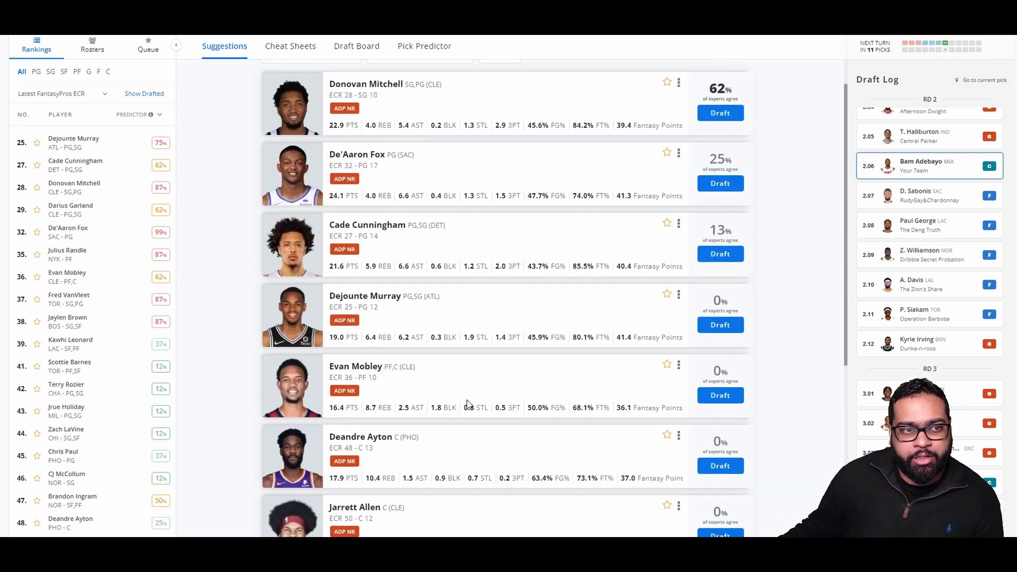
pyautogui.scroll(1, 405, 228)
# Check the team's open positions on the draft board by roster, and draft De'Aaron Fox with pick 3.07
pyautogui.click(349, 48)
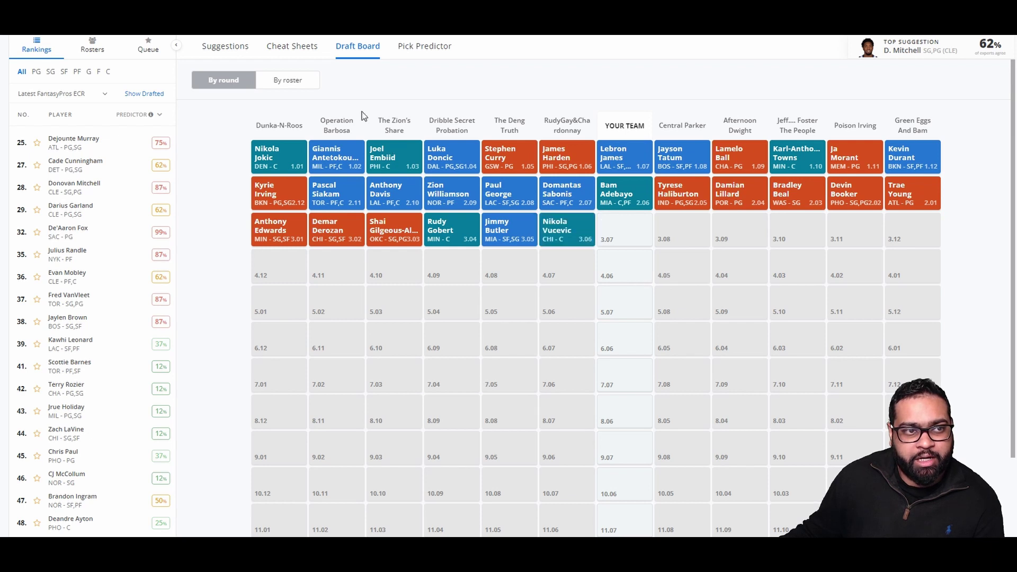
pyautogui.click(287, 80)
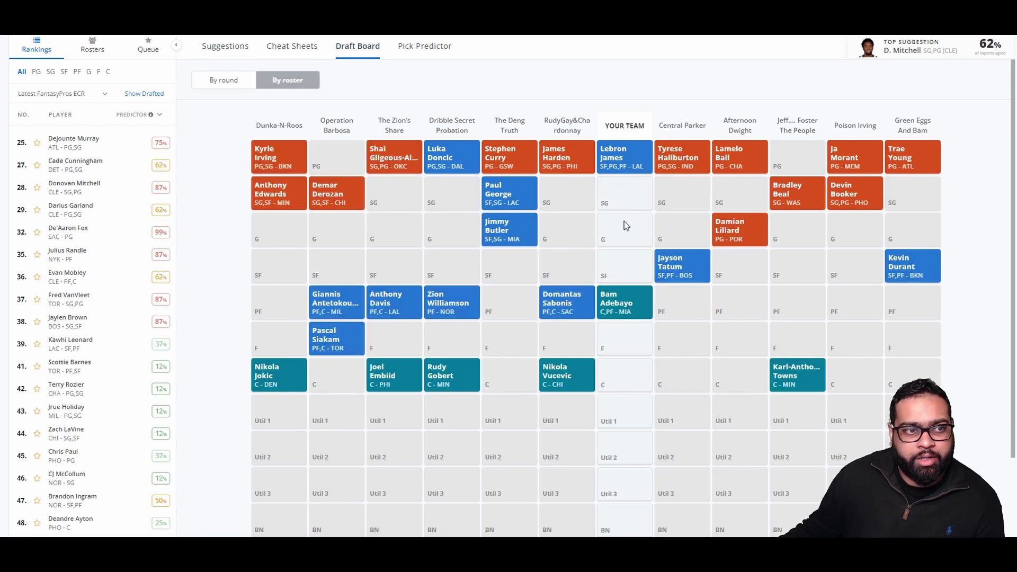
pyautogui.click(237, 49)
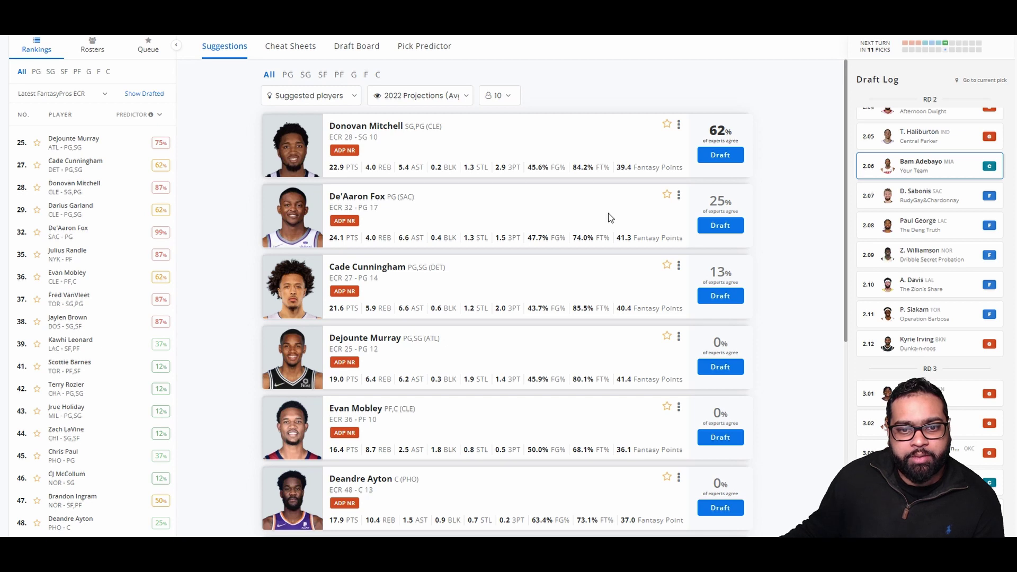
pyautogui.click(720, 226)
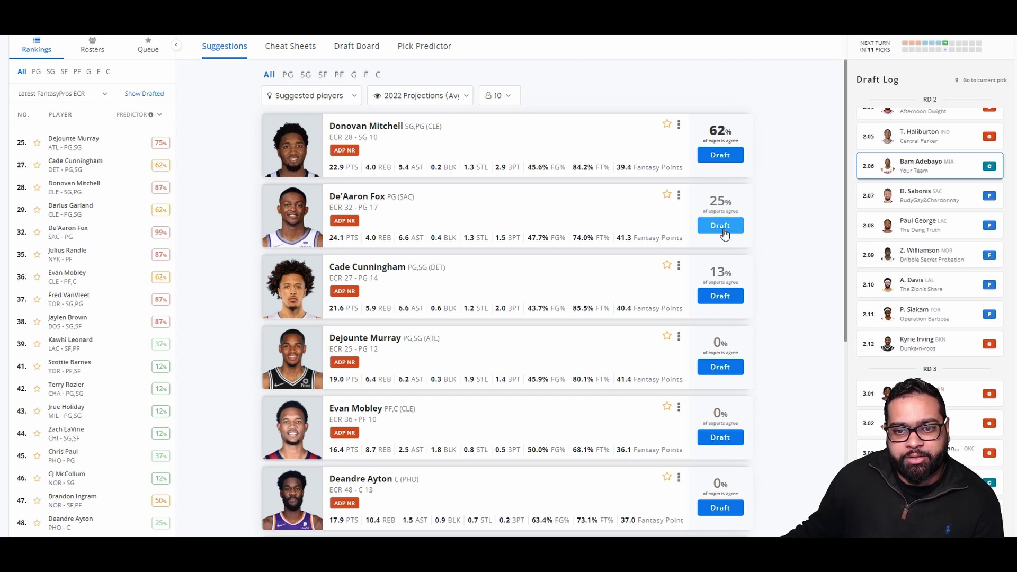
# Compare the suggested players with the draft board by round, and draft Evan Mobley with pick 4.06
pyautogui.click(365, 48)
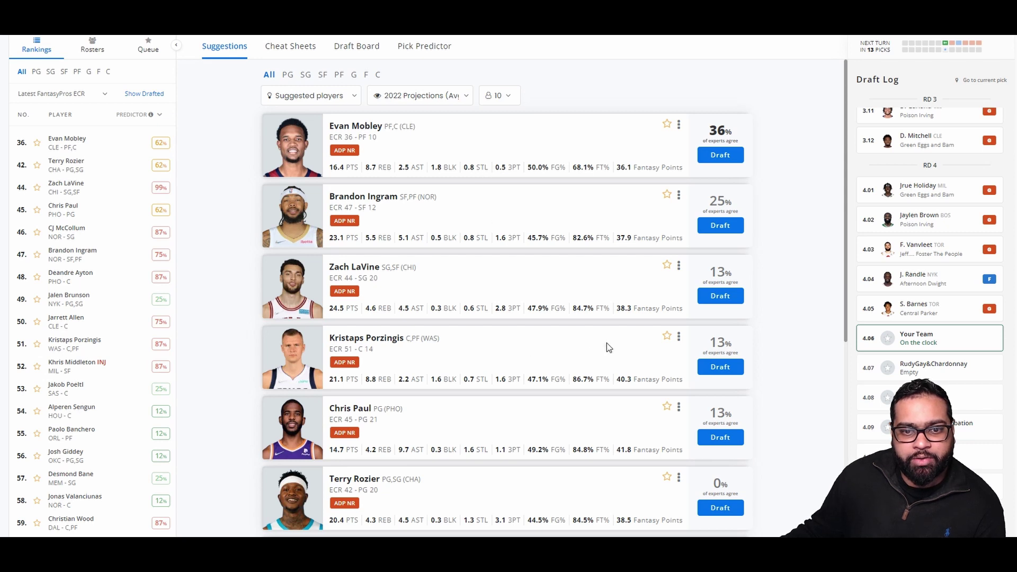
pyautogui.scroll(-1, 518, 424)
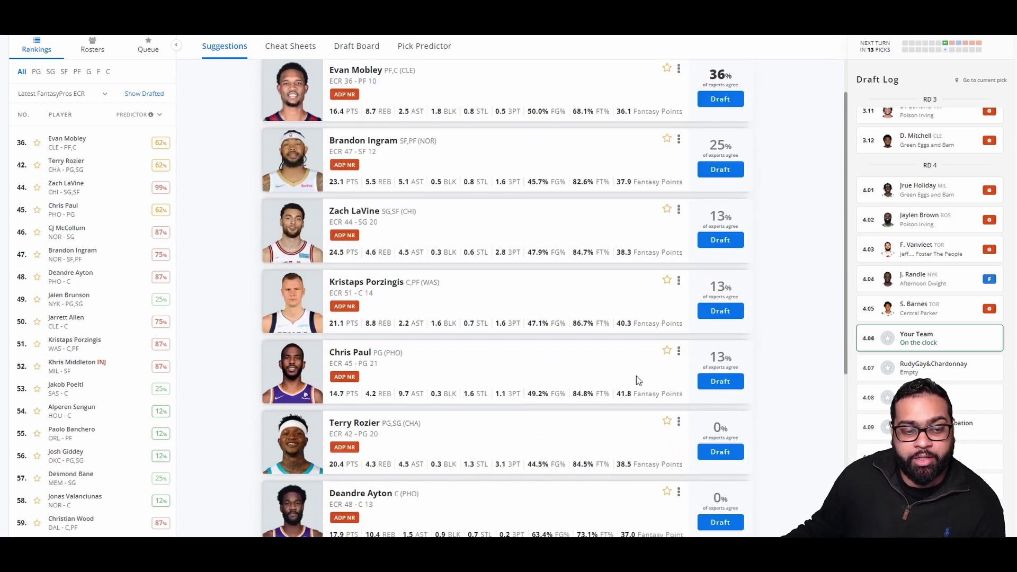
pyautogui.scroll(-1, 558, 374)
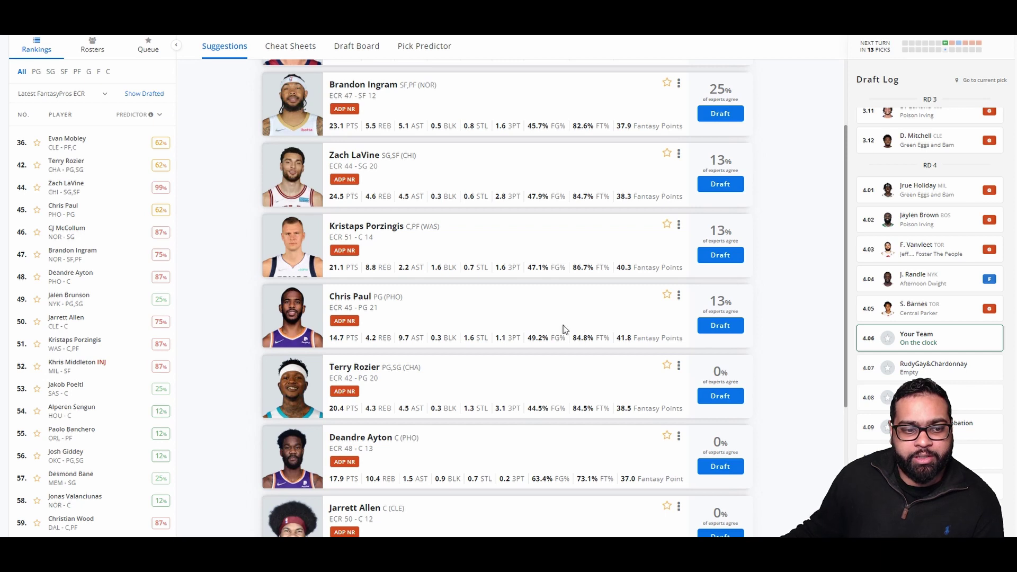
pyautogui.scroll(2, 506, 327)
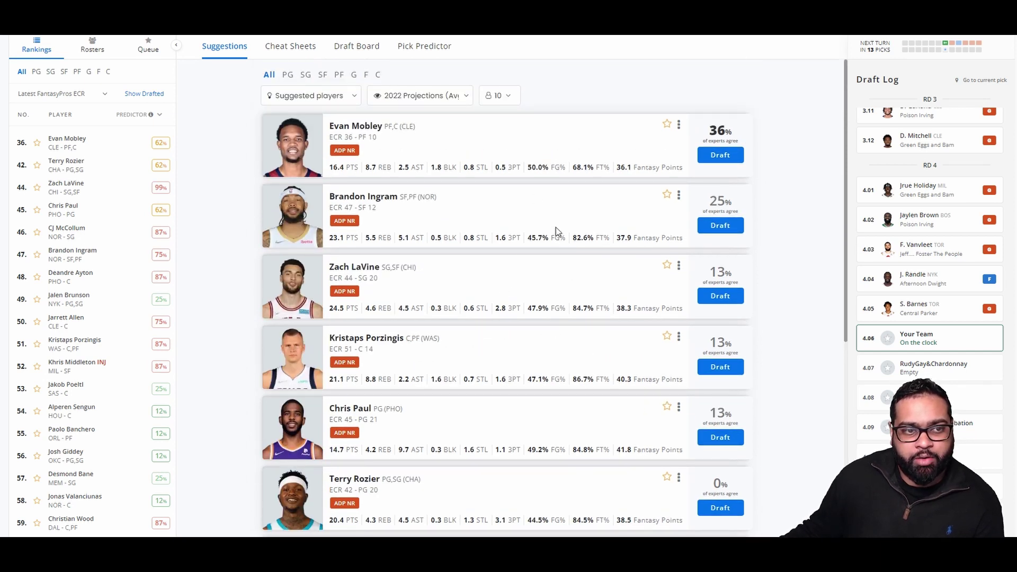
pyautogui.click(291, 46)
pyautogui.click(363, 48)
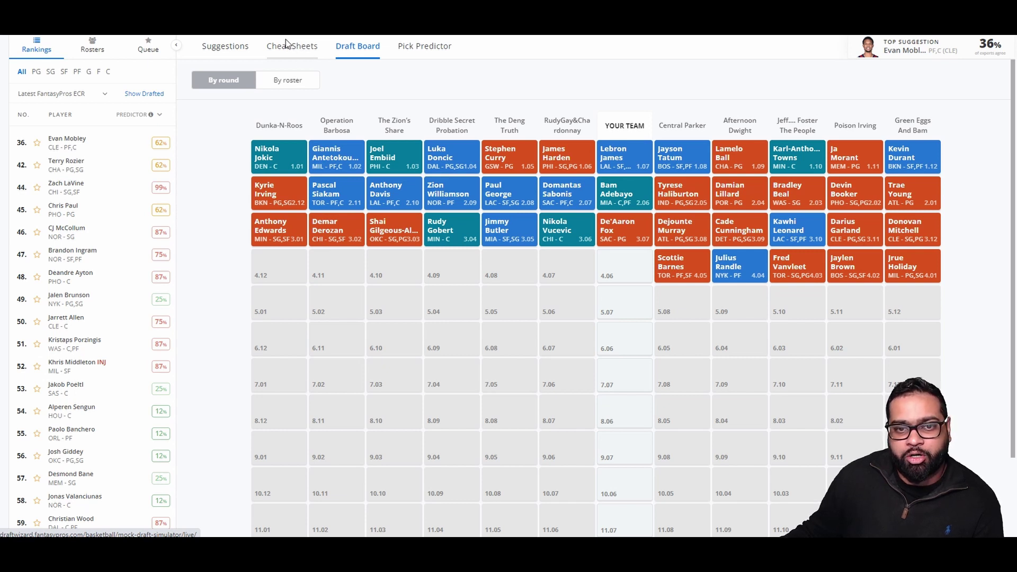
pyautogui.click(226, 47)
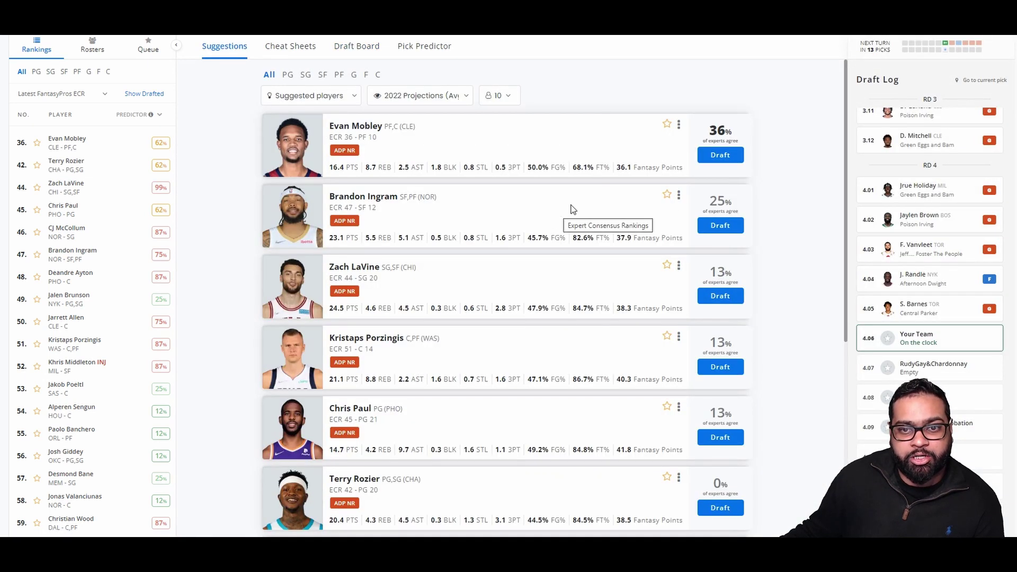
pyautogui.click(721, 159)
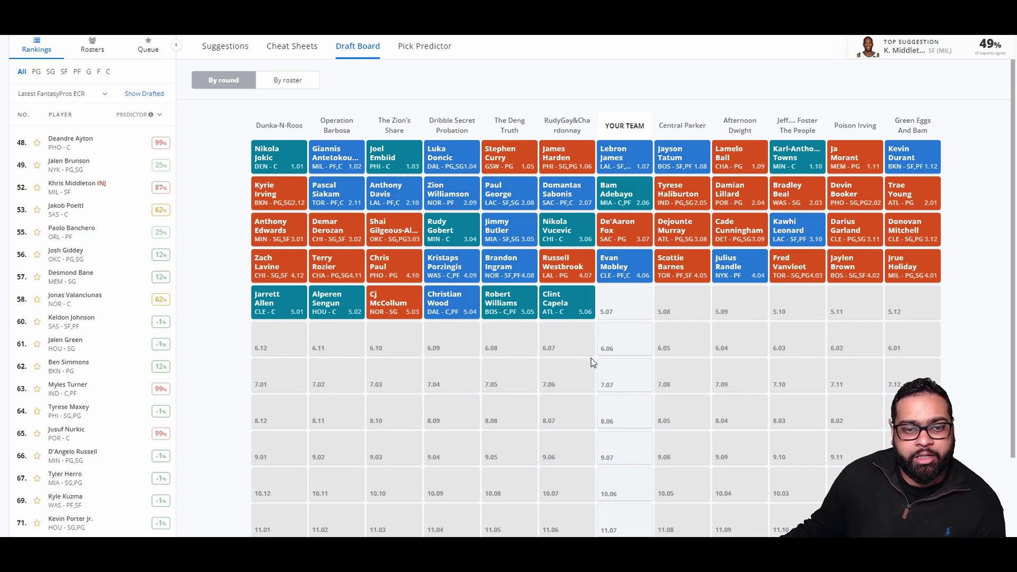
# Compare the suggested players with the draft board, and draft Deandre Ayton with pick 5.07
pyautogui.click(233, 46)
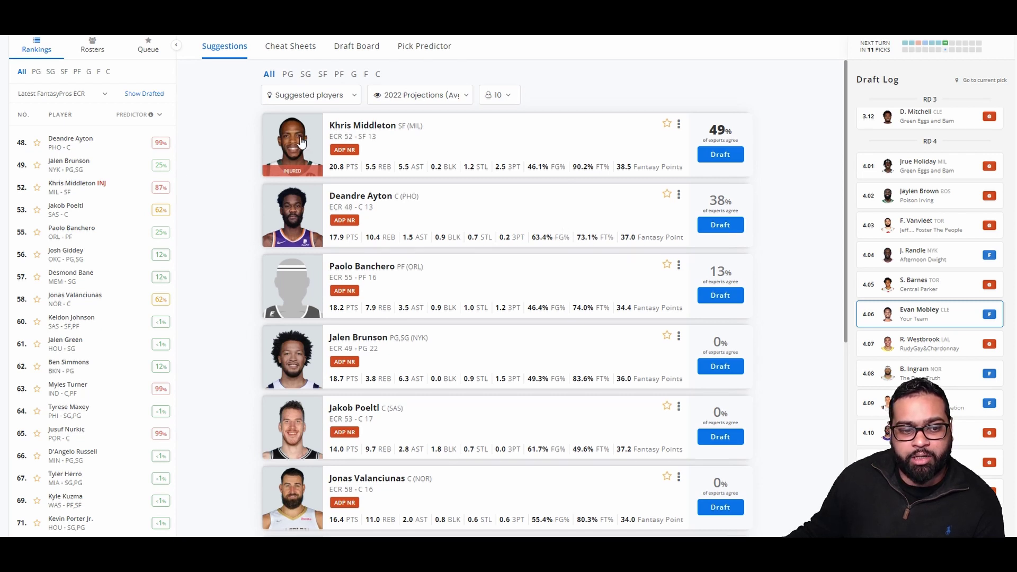
pyautogui.scroll(-2, 301, 142)
pyautogui.scroll(1, 300, 144)
pyautogui.scroll(-1, 300, 147)
pyautogui.scroll(-3, 298, 143)
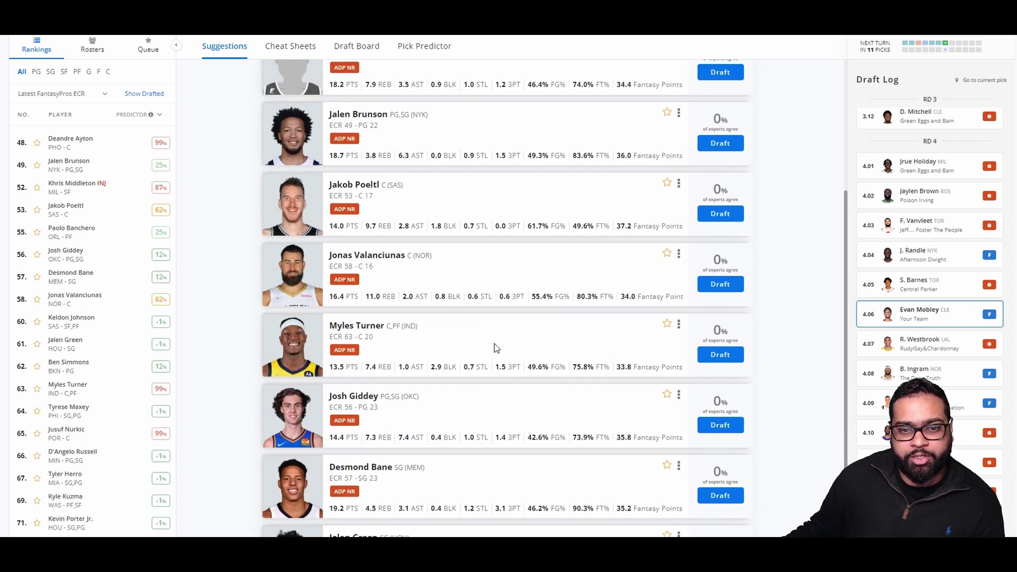
pyautogui.scroll(5, 505, 356)
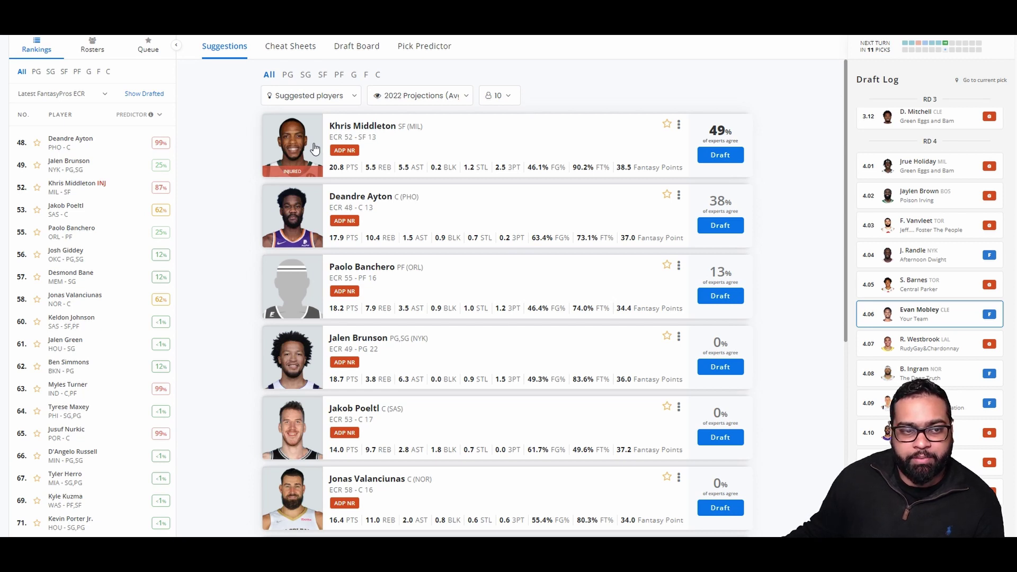
pyautogui.click(354, 49)
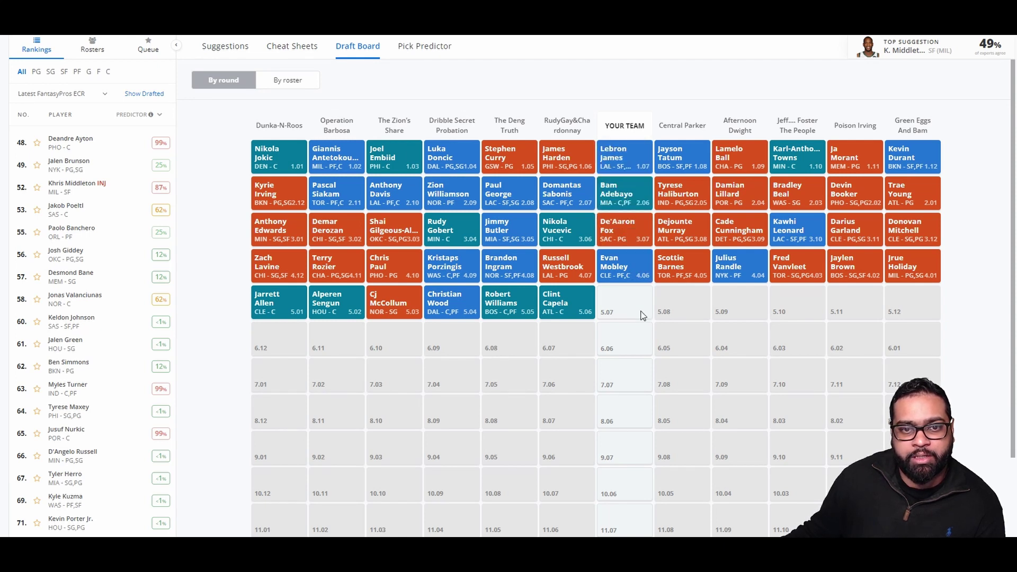
pyautogui.click(226, 46)
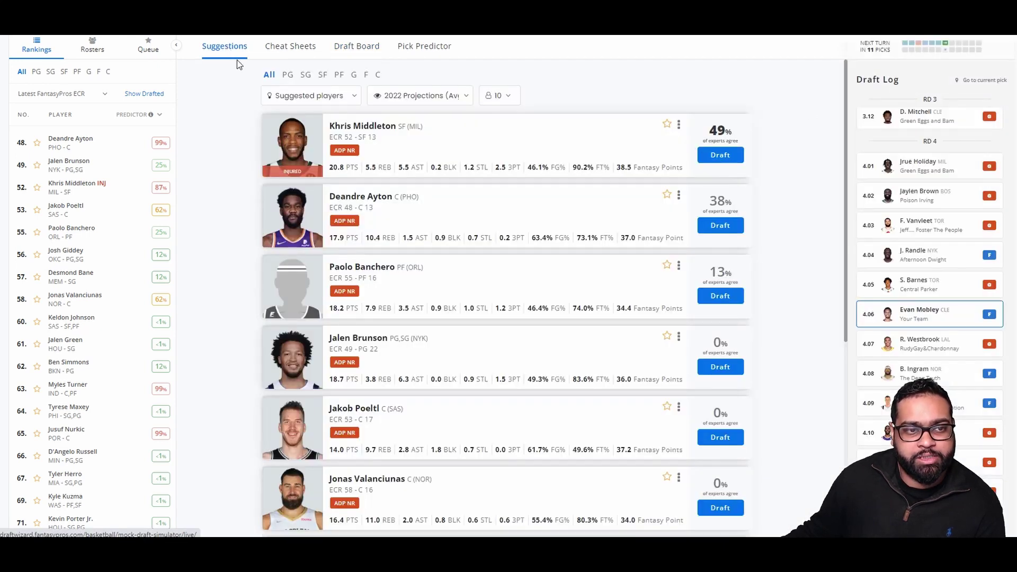
pyautogui.click(721, 225)
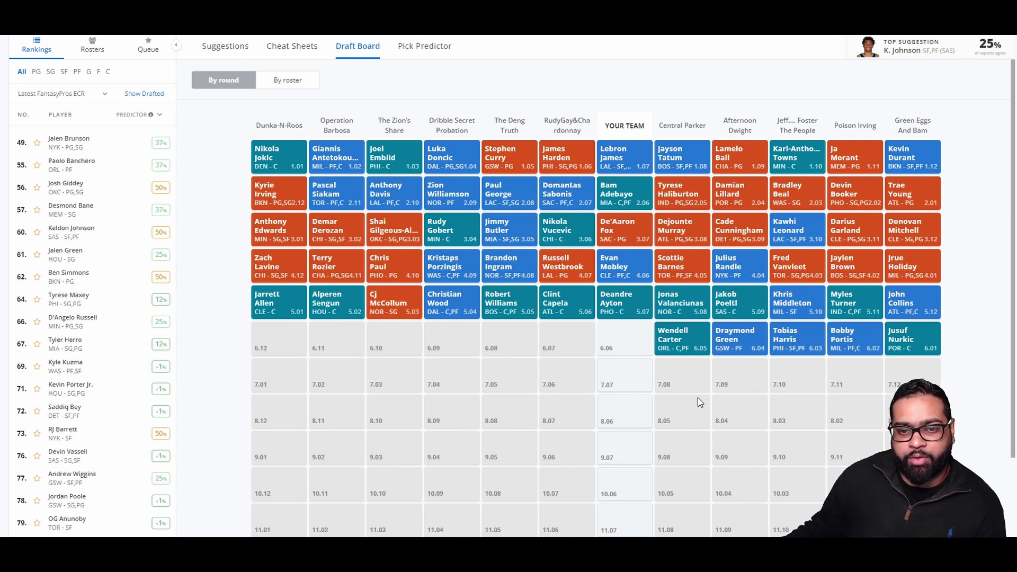
# Review the draft board by round, compare the suggested players with the rankings, and draft Josh Giddey with pick 6.06
pyautogui.moveTo(459, 324)
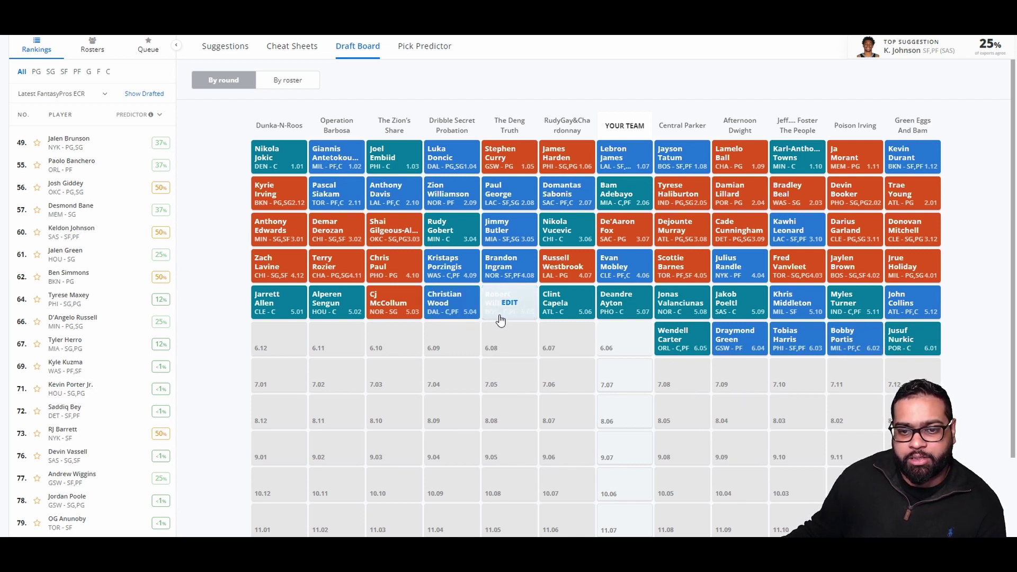
pyautogui.moveTo(919, 336)
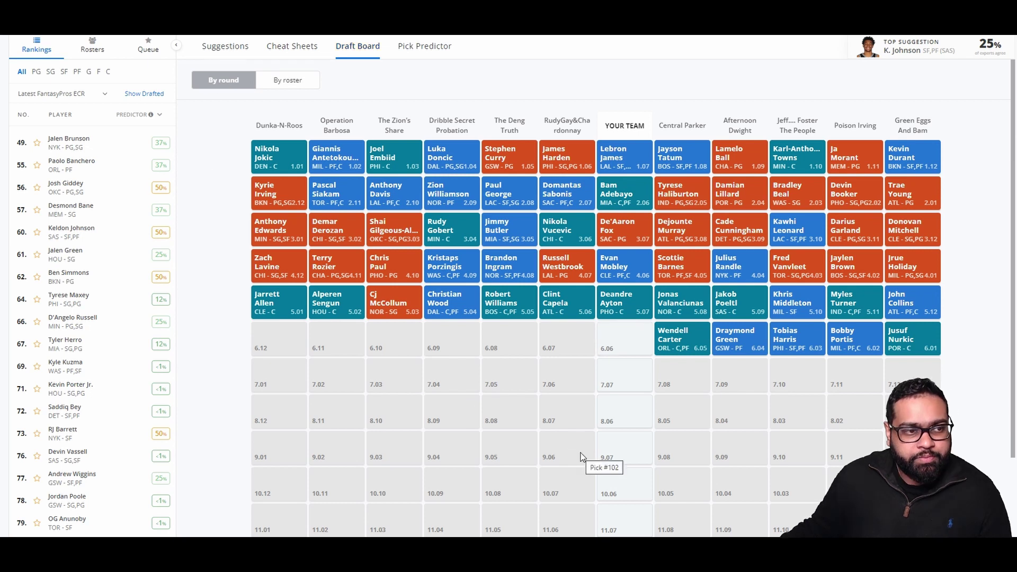
pyautogui.click(230, 51)
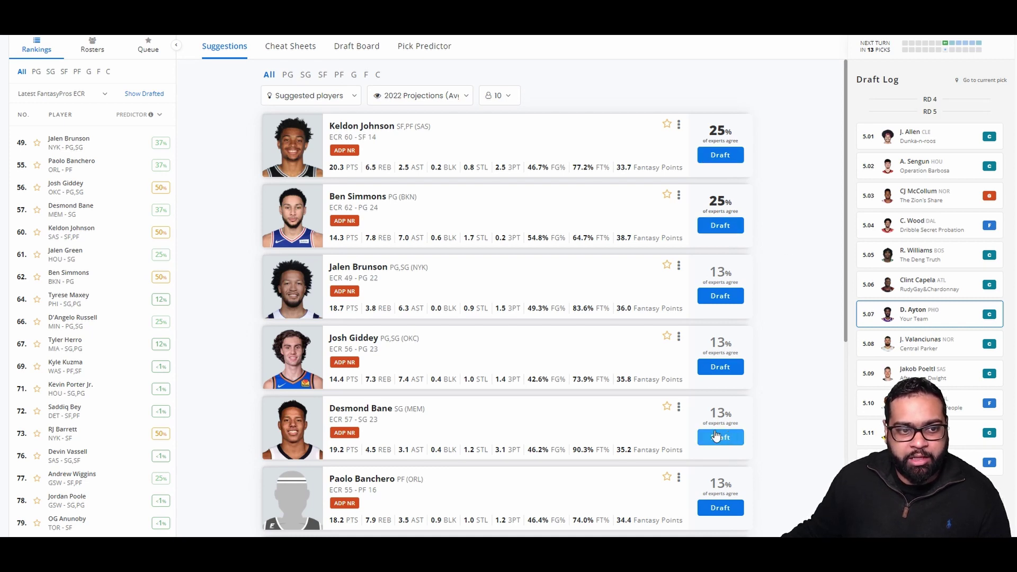
pyautogui.moveTo(57, 304)
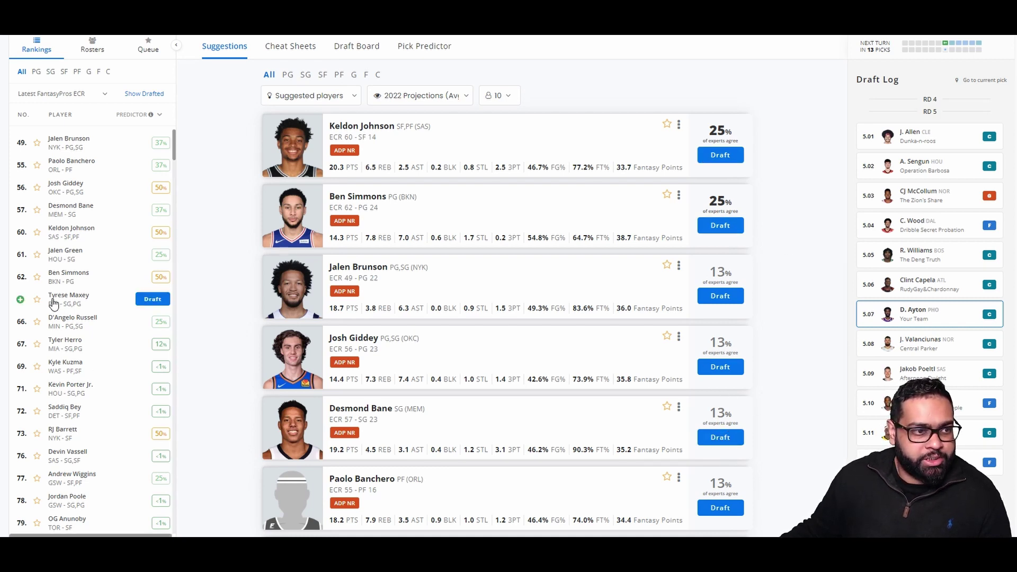
pyautogui.moveTo(93, 166)
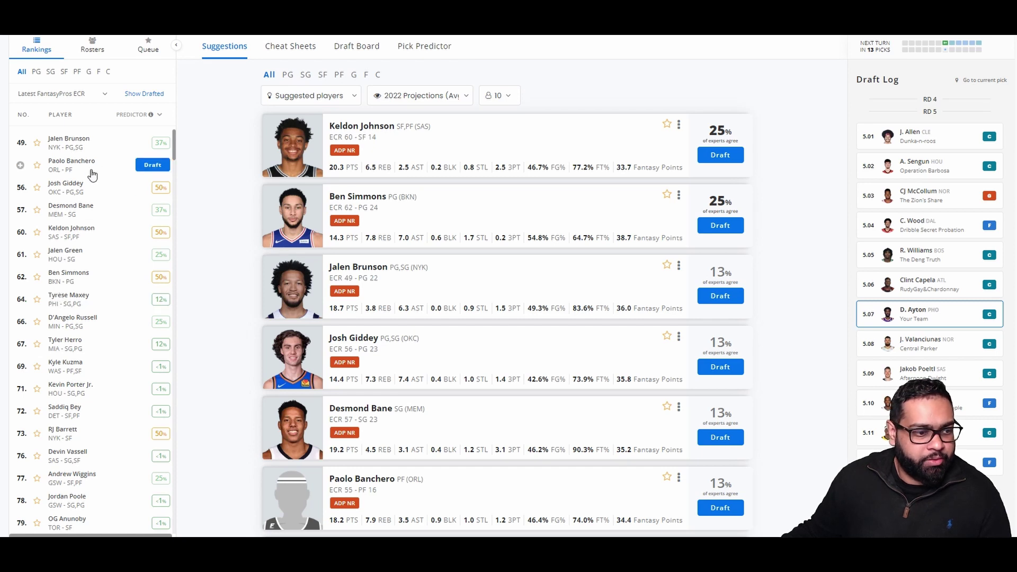
pyautogui.moveTo(102, 142)
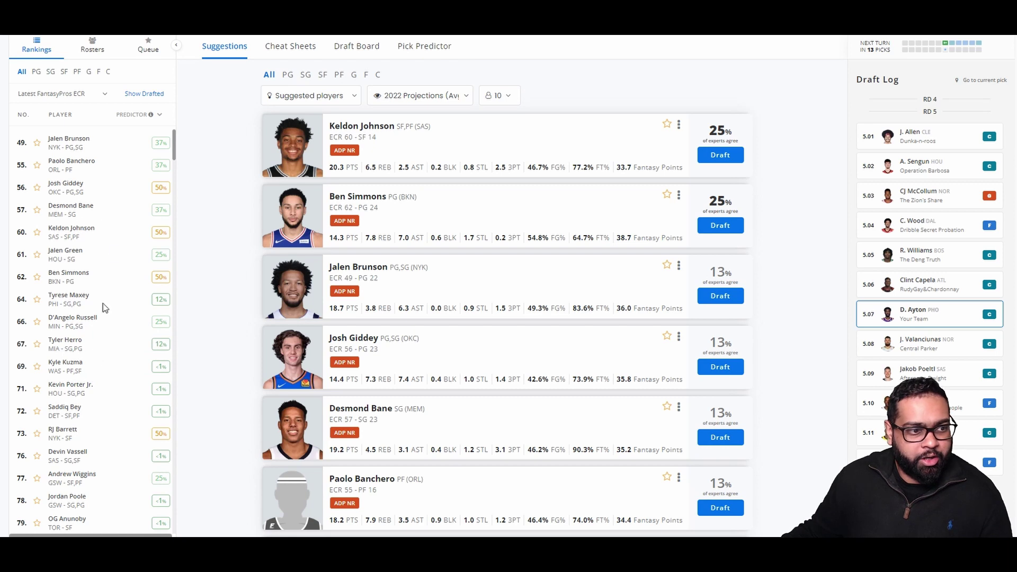
pyautogui.moveTo(100, 258)
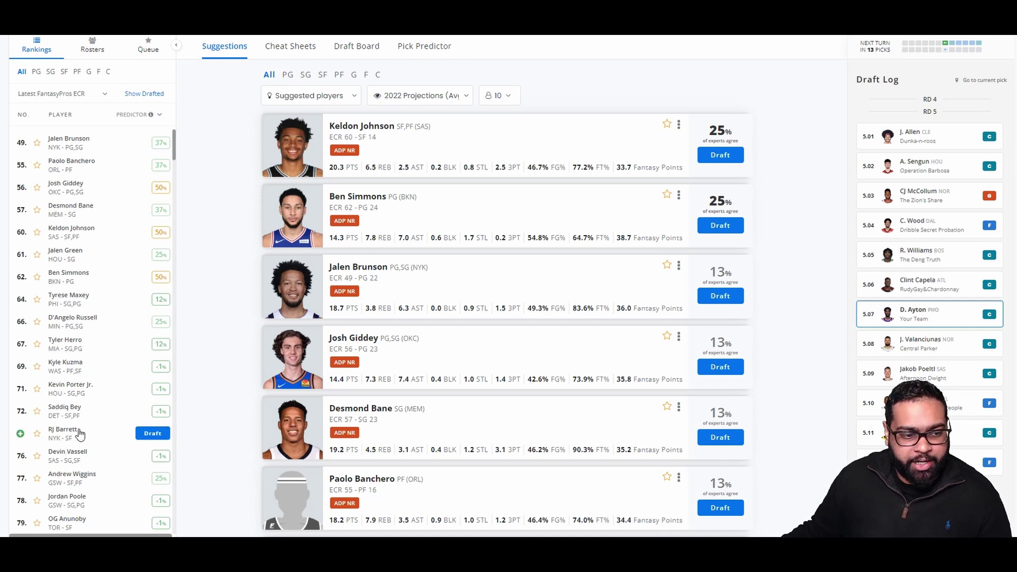
pyautogui.scroll(-2, 74, 440)
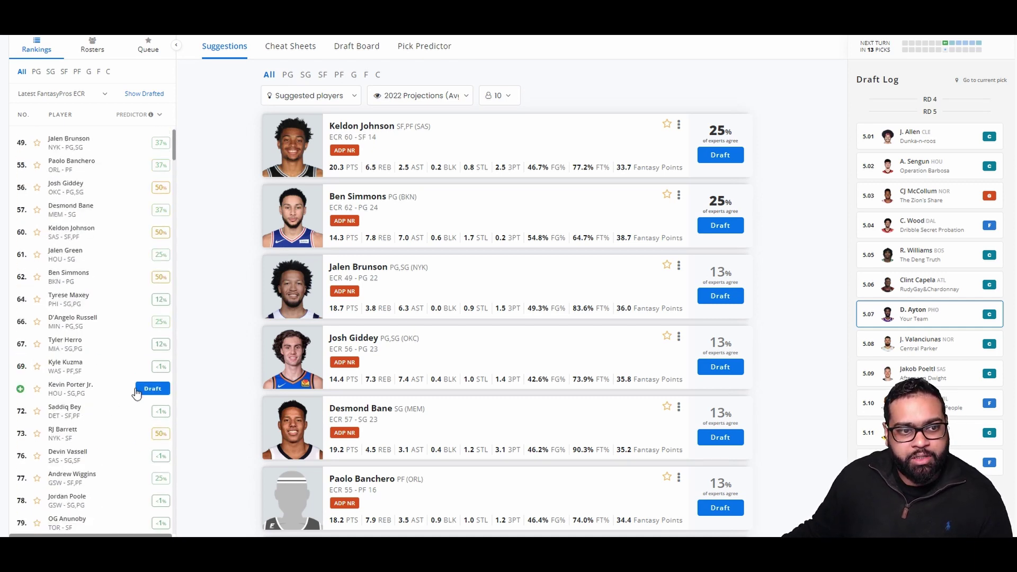
pyautogui.scroll(2, 119, 289)
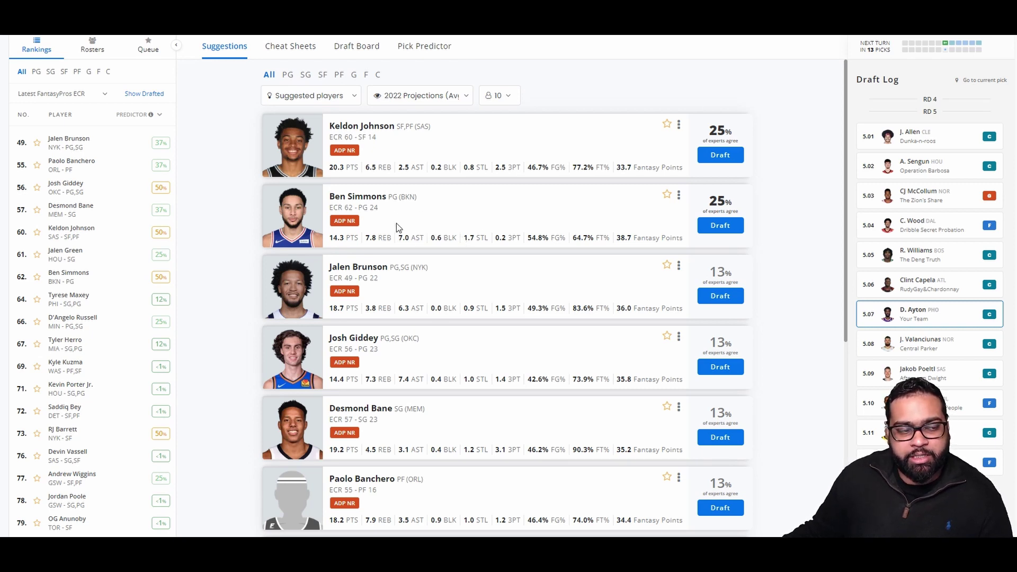
pyautogui.moveTo(361, 227)
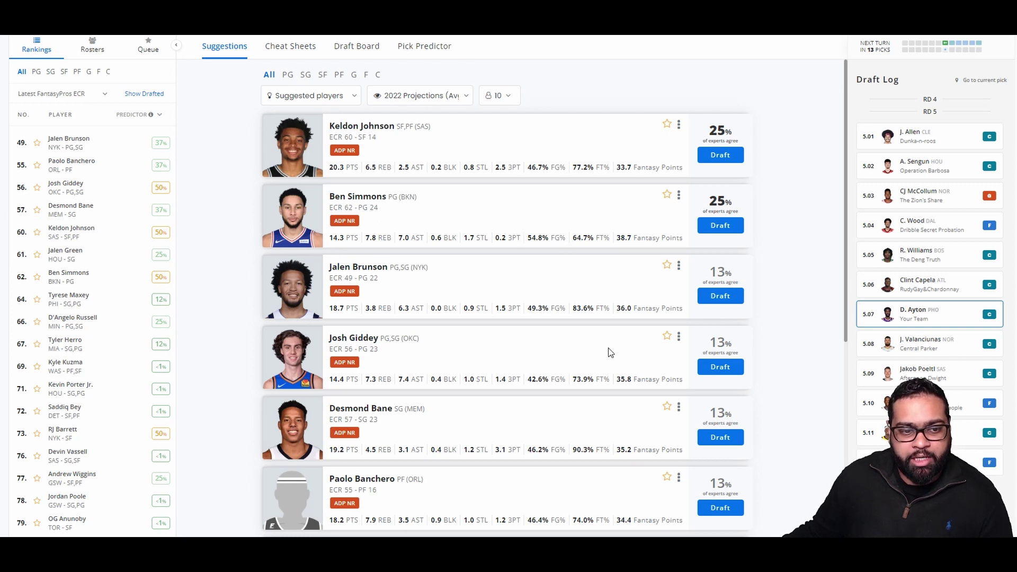
pyautogui.click(720, 368)
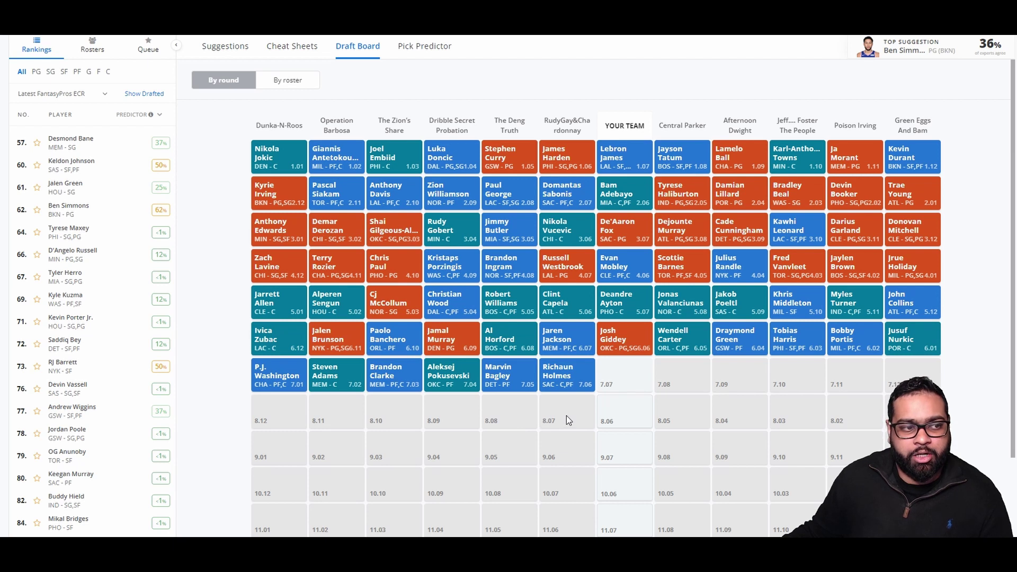
# Check the team's open positions on the draft board by roster, compare the suggested players, and draft Ben Simmons with pick 7.07
pyautogui.click(221, 50)
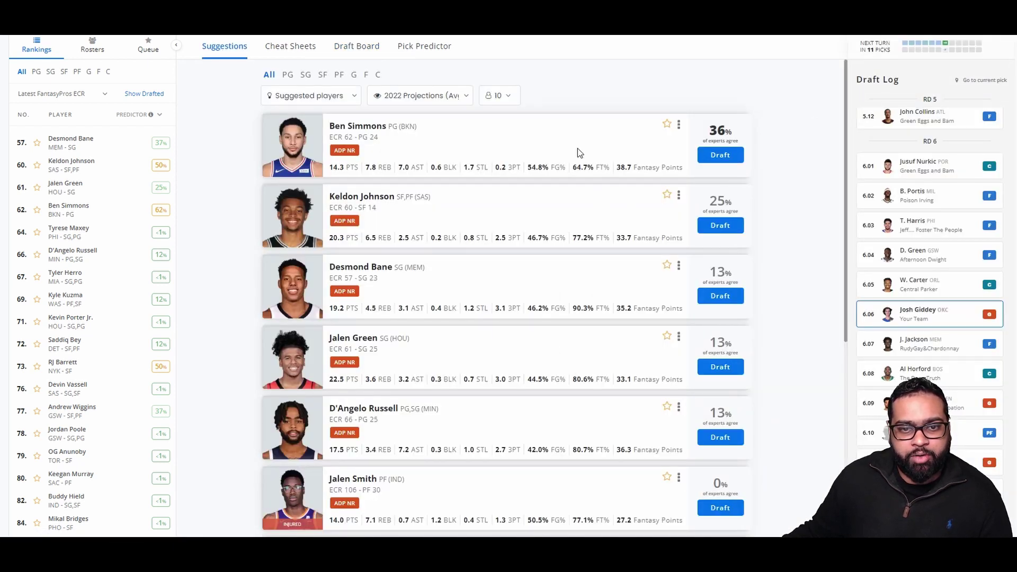
pyautogui.click(352, 47)
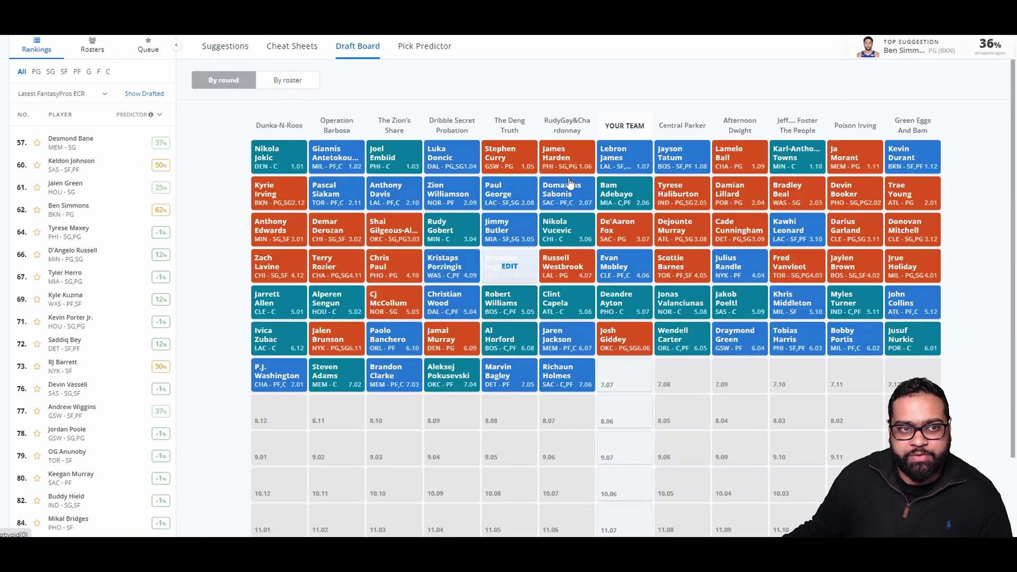
pyautogui.click(293, 87)
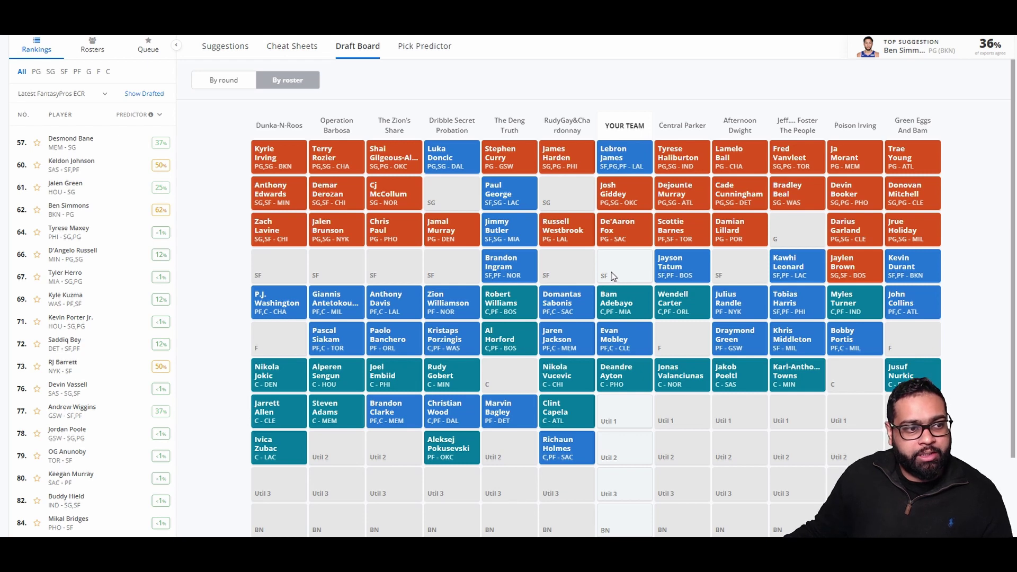
pyautogui.click(221, 48)
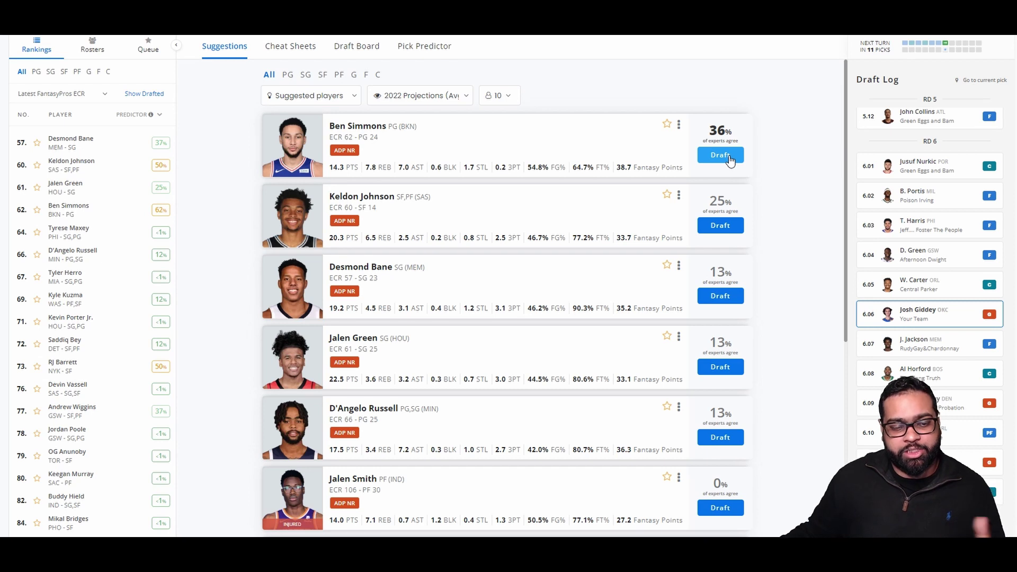
pyautogui.scroll(-2, 583, 238)
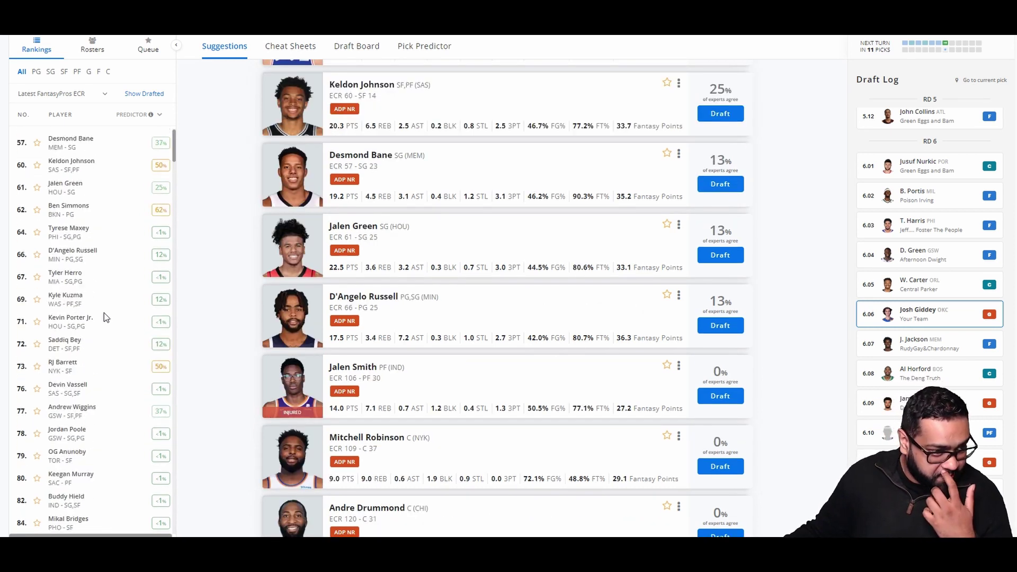
pyautogui.moveTo(108, 309)
pyautogui.moveTo(100, 369)
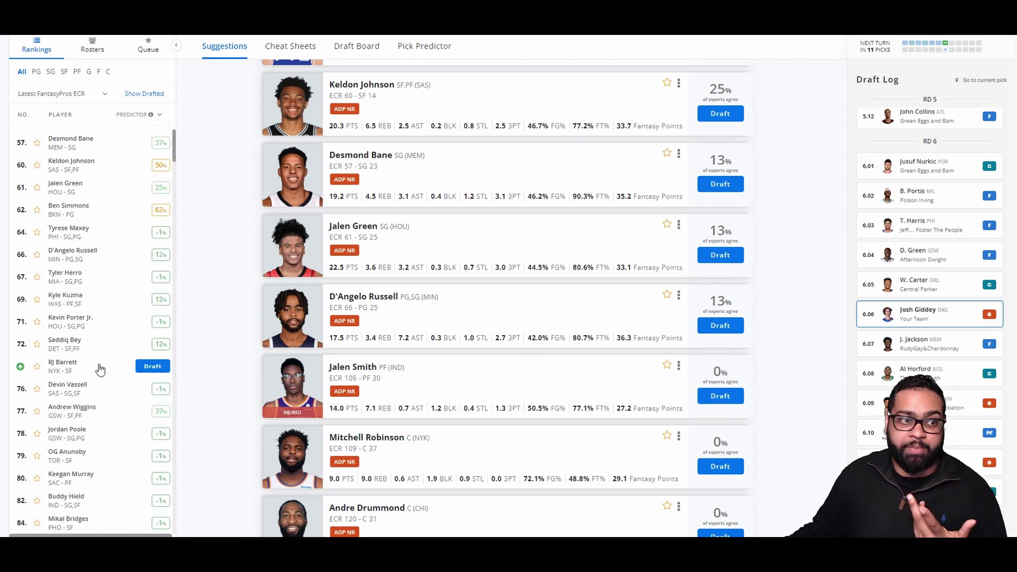
pyautogui.scroll(2, 362, 362)
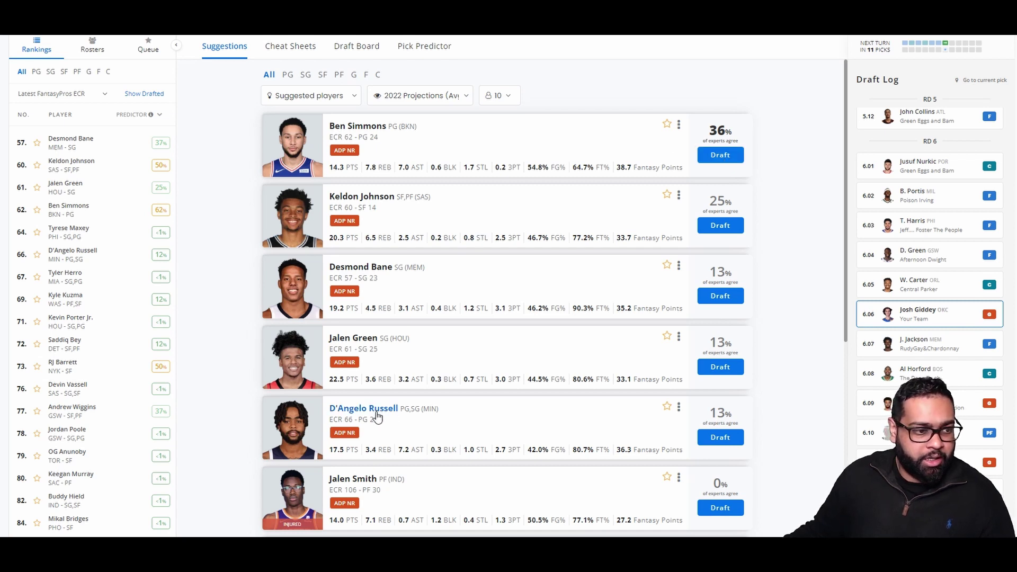
pyautogui.scroll(-1, 392, 403)
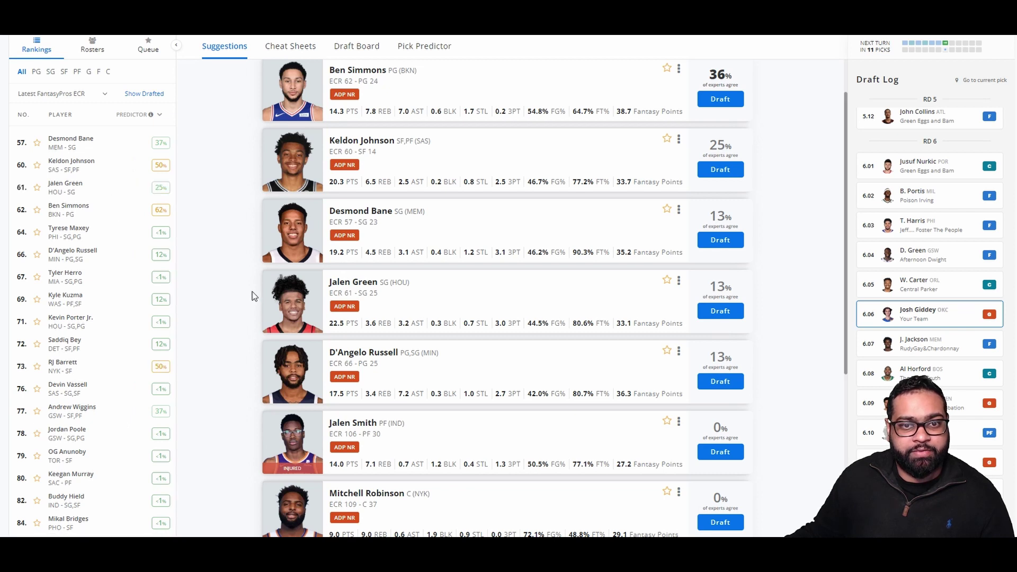
pyautogui.scroll(1, 254, 298)
pyautogui.click(710, 155)
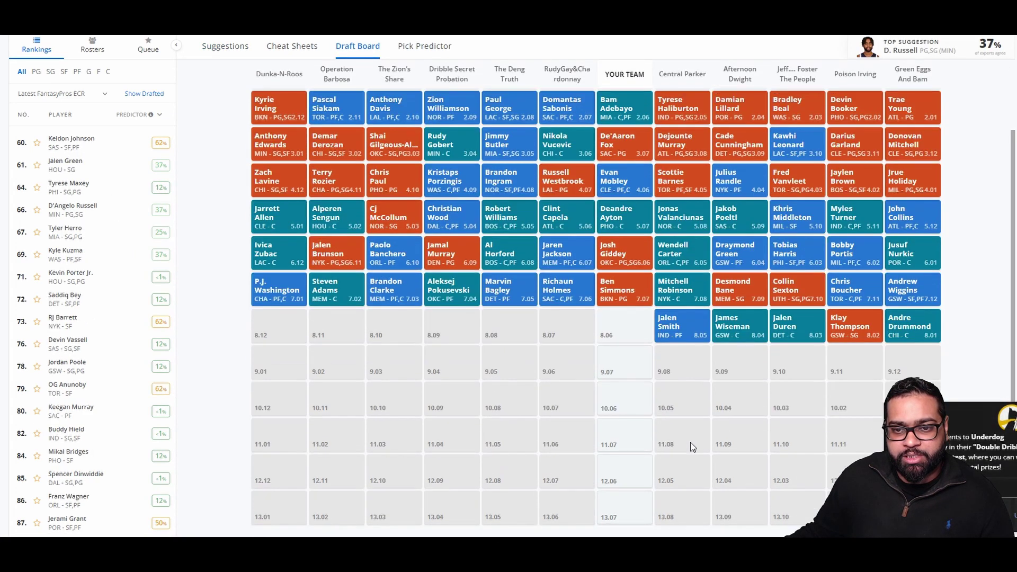
# Review the draft board by round, and draft RJ Barrett from the suggested players with pick 8.06
pyautogui.scroll(-1, 692, 442)
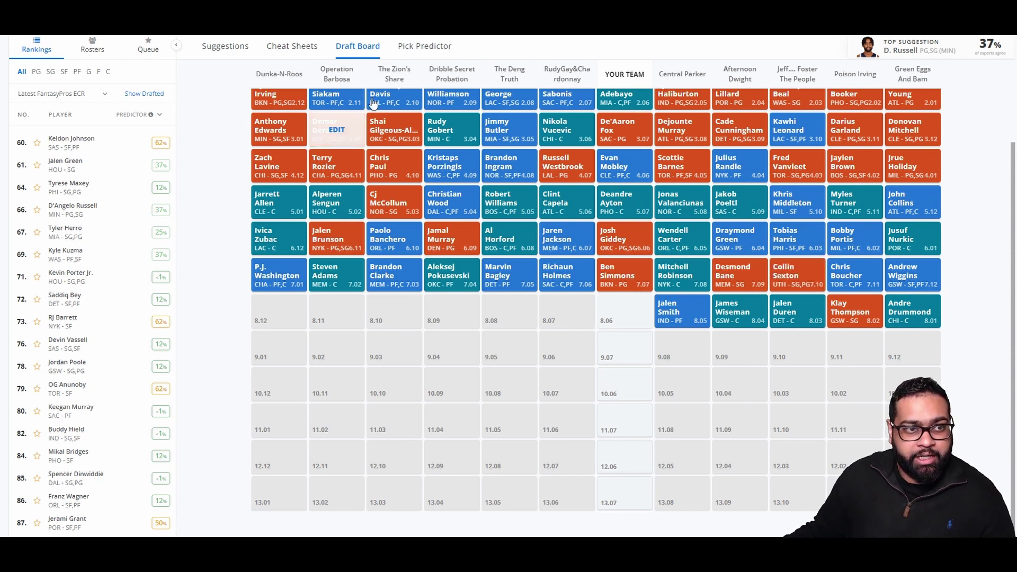
pyautogui.click(217, 46)
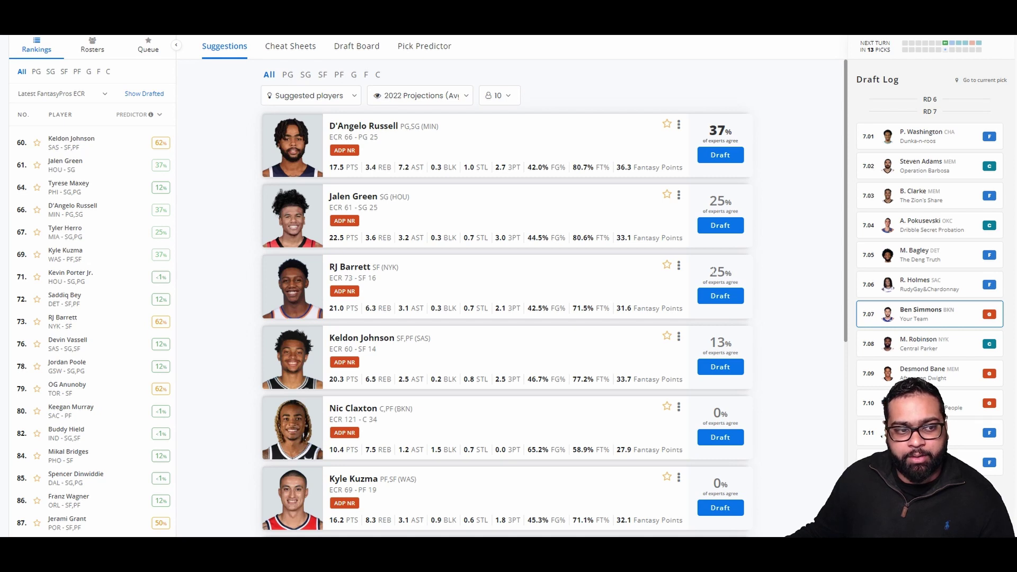
pyautogui.click(712, 296)
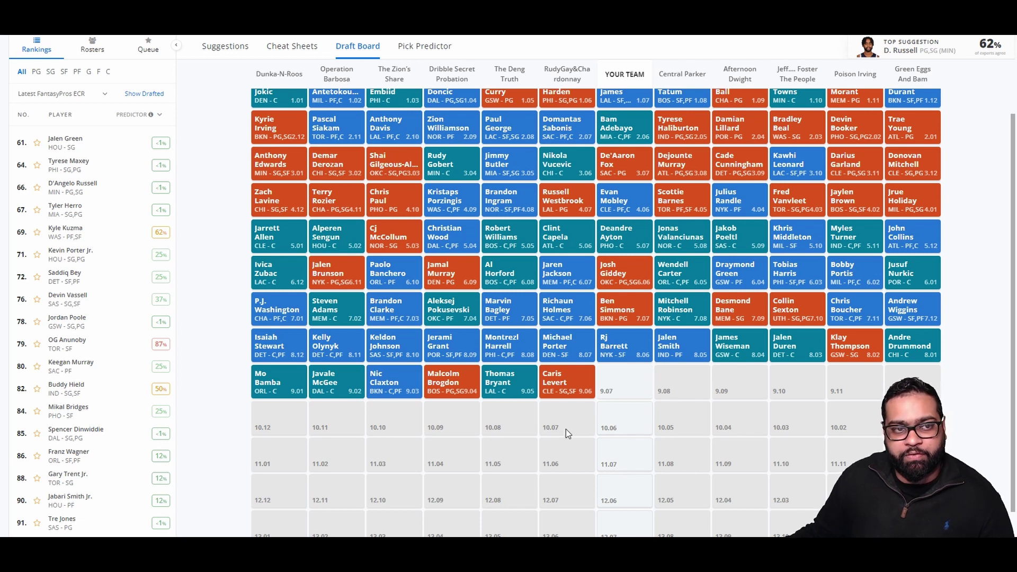
# Examine the draft board by roster and by round for the team's open positions and remaining picks before pick 9.07
pyautogui.click(225, 46)
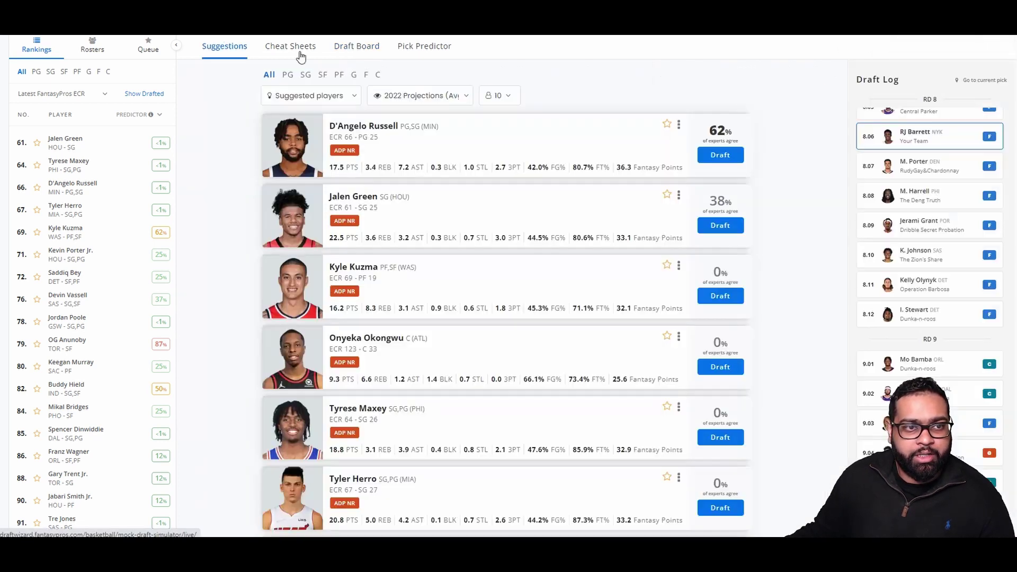
pyautogui.click(358, 46)
pyautogui.click(287, 80)
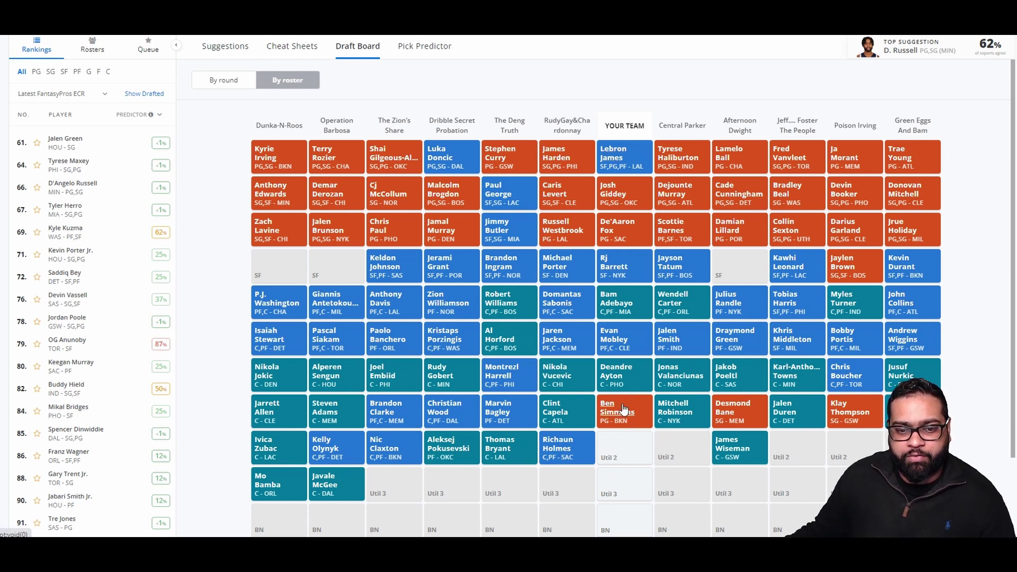
pyautogui.scroll(-2, 624, 409)
pyautogui.scroll(2, 343, 169)
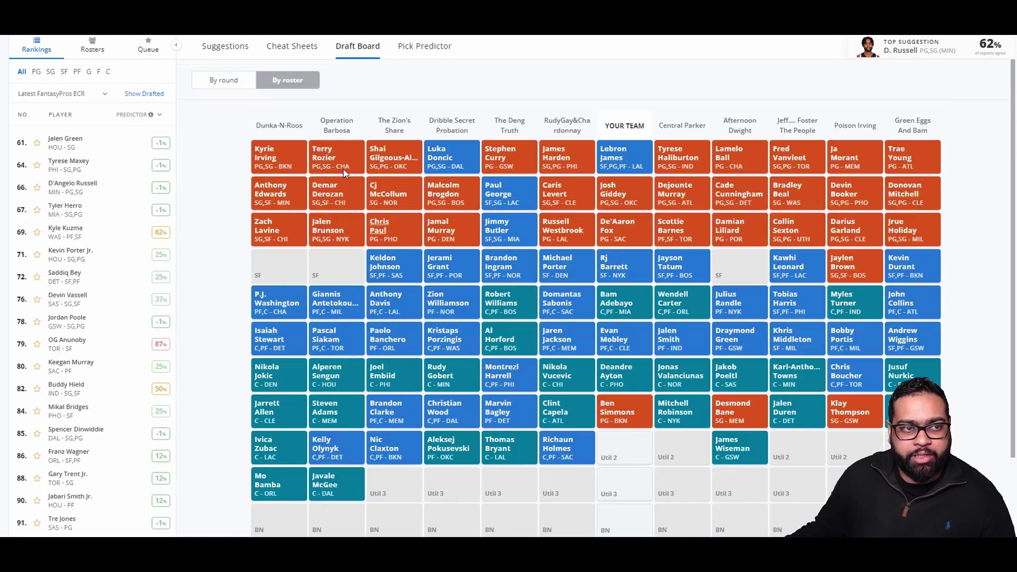
pyautogui.click(241, 84)
pyautogui.scroll(-2, 631, 456)
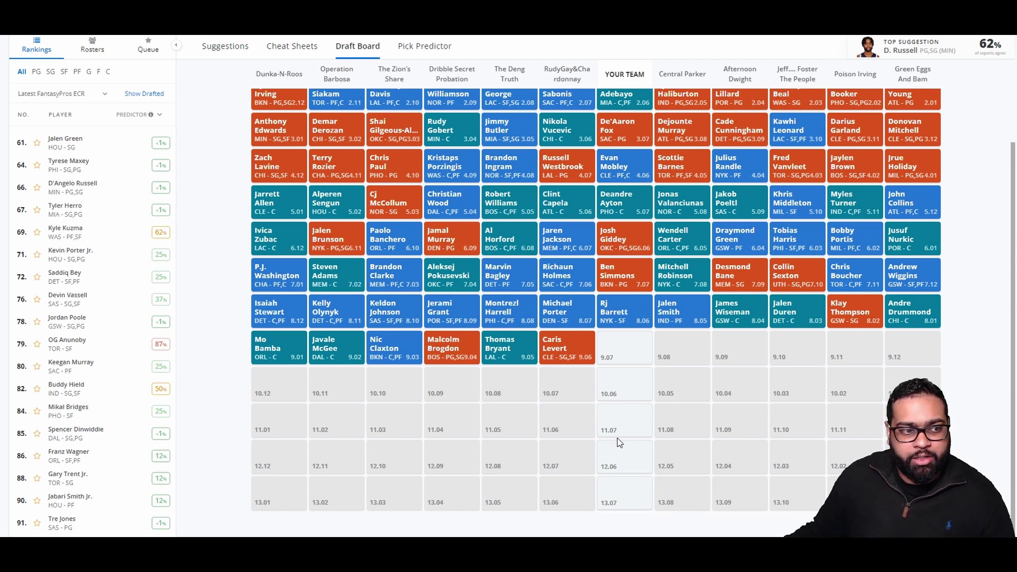
pyautogui.scroll(2, 628, 453)
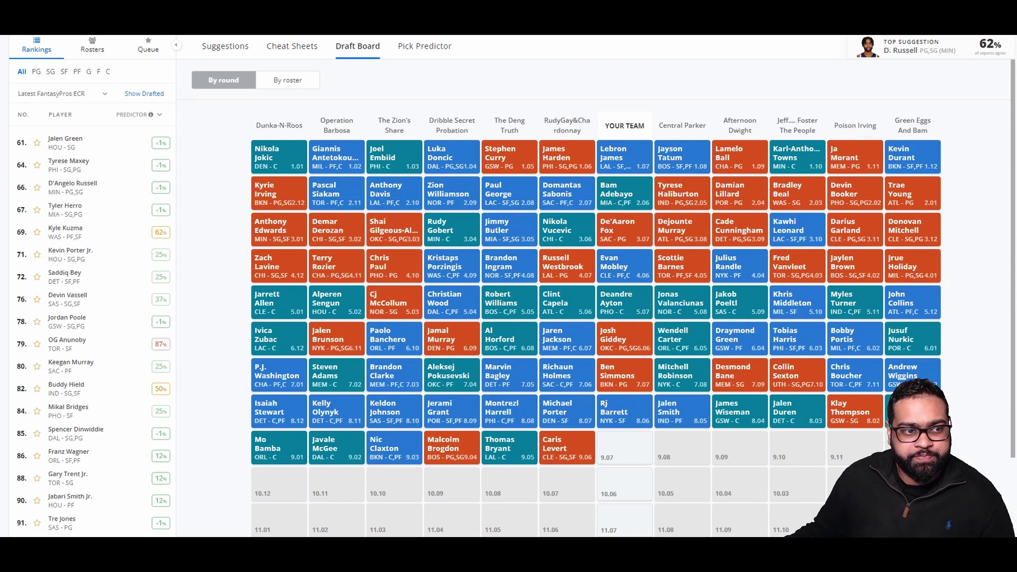
# Compare the suggested players' projections with the rankings list for pick 9.07
pyautogui.click(223, 47)
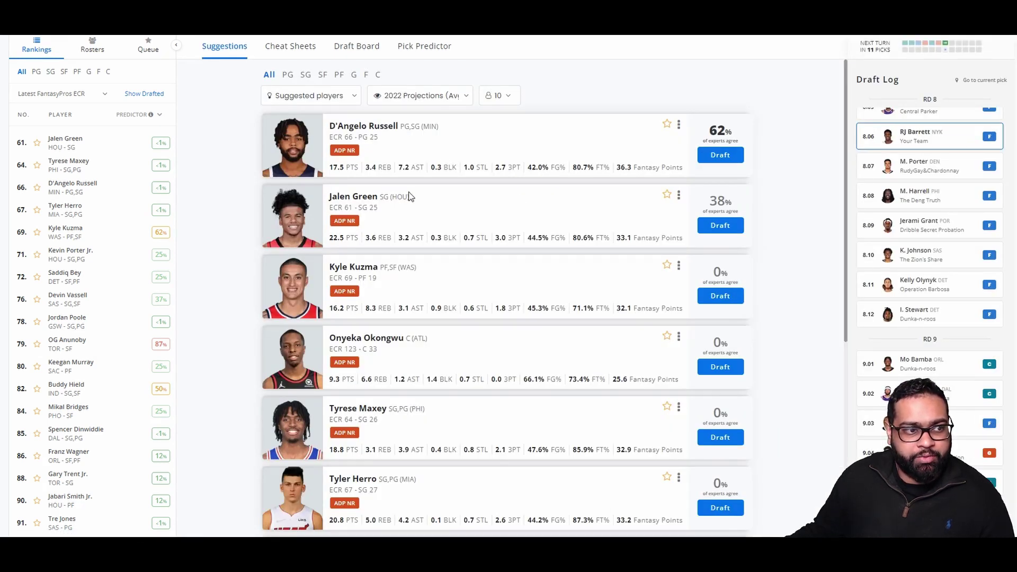
pyautogui.scroll(-1, 438, 232)
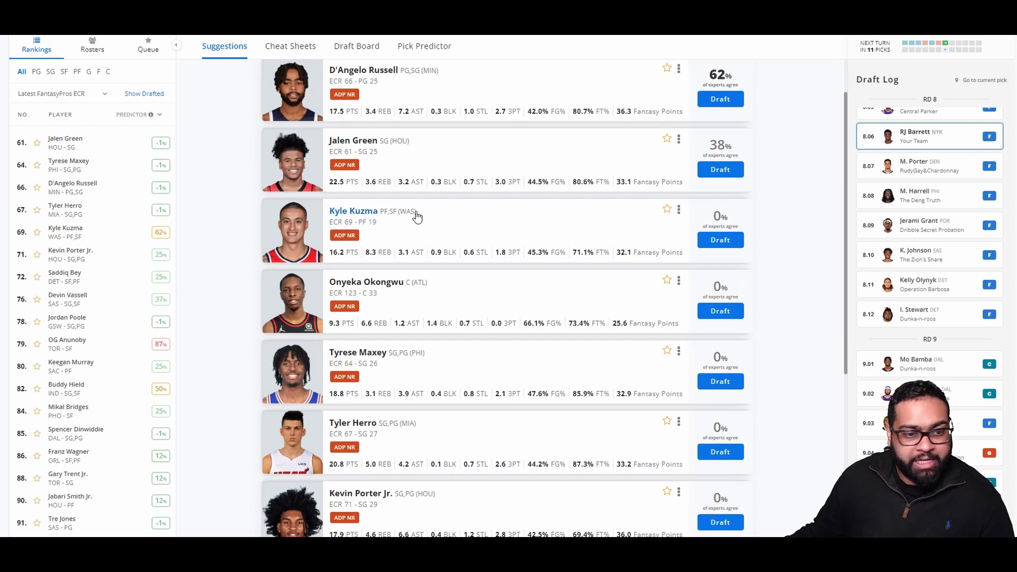
pyautogui.scroll(-1, 415, 413)
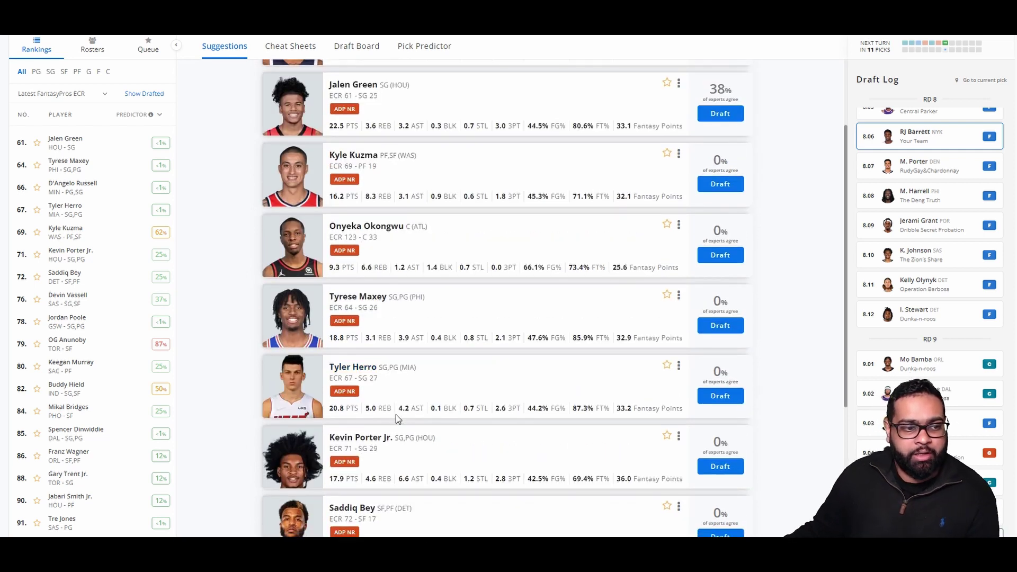
pyautogui.scroll(2, 396, 411)
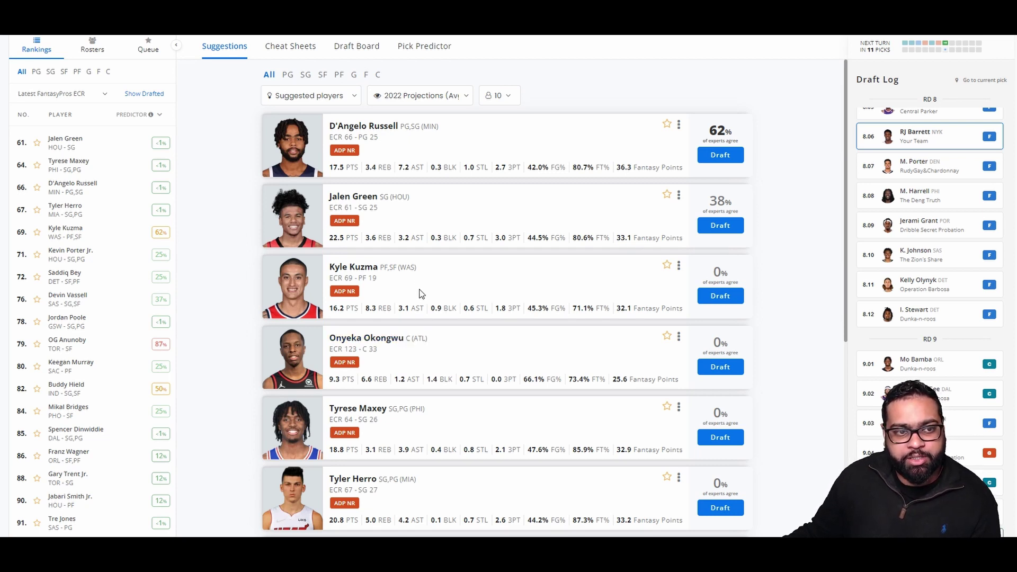
pyautogui.scroll(-5, 419, 289)
pyautogui.scroll(-1, 421, 292)
pyautogui.scroll(-1, 419, 371)
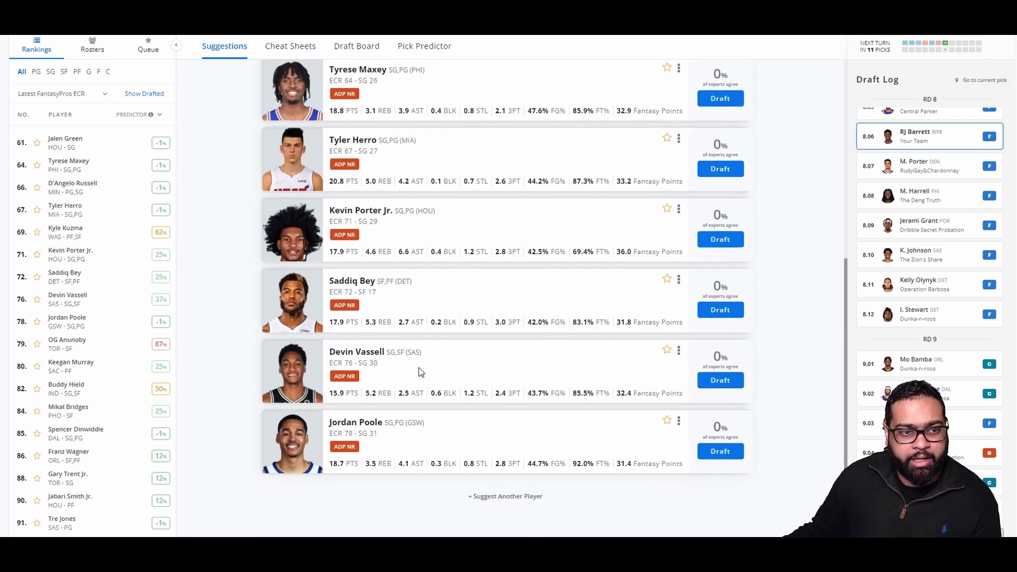
pyautogui.scroll(2, 420, 371)
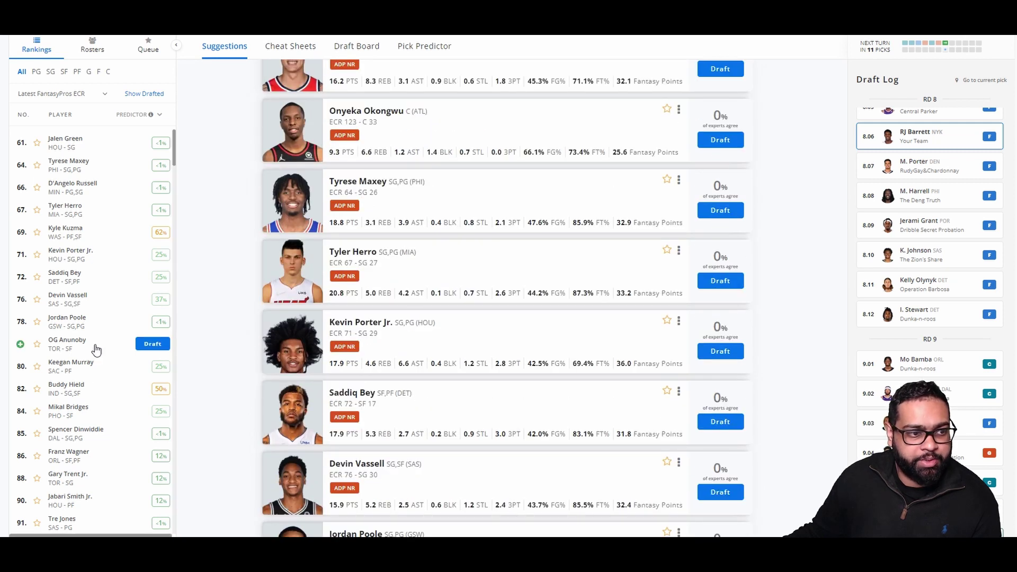
pyautogui.scroll(4, 226, 366)
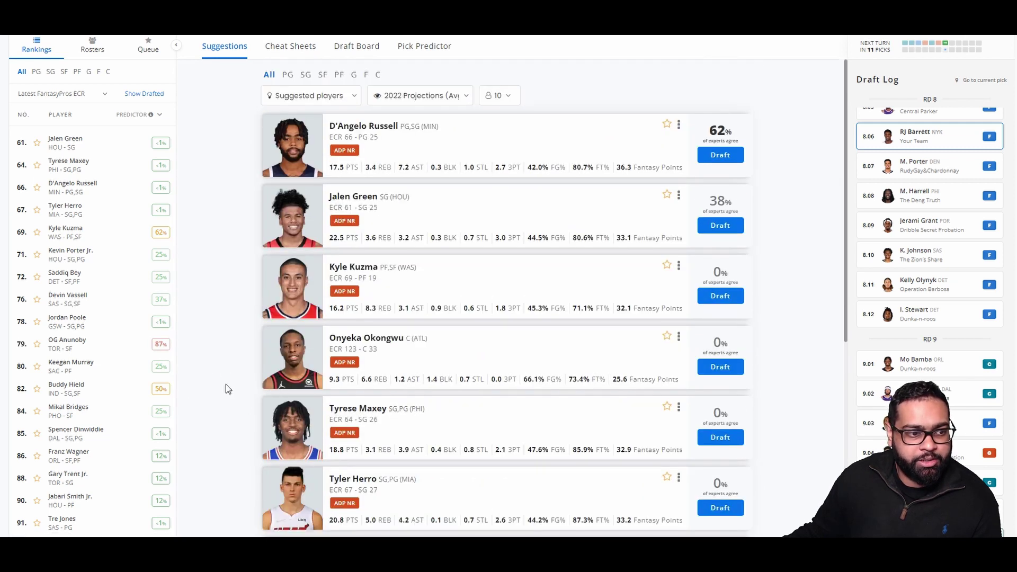
# Review OG Anunoby's player profile from the rankings and draft him with pick 9.07
pyautogui.click(97, 346)
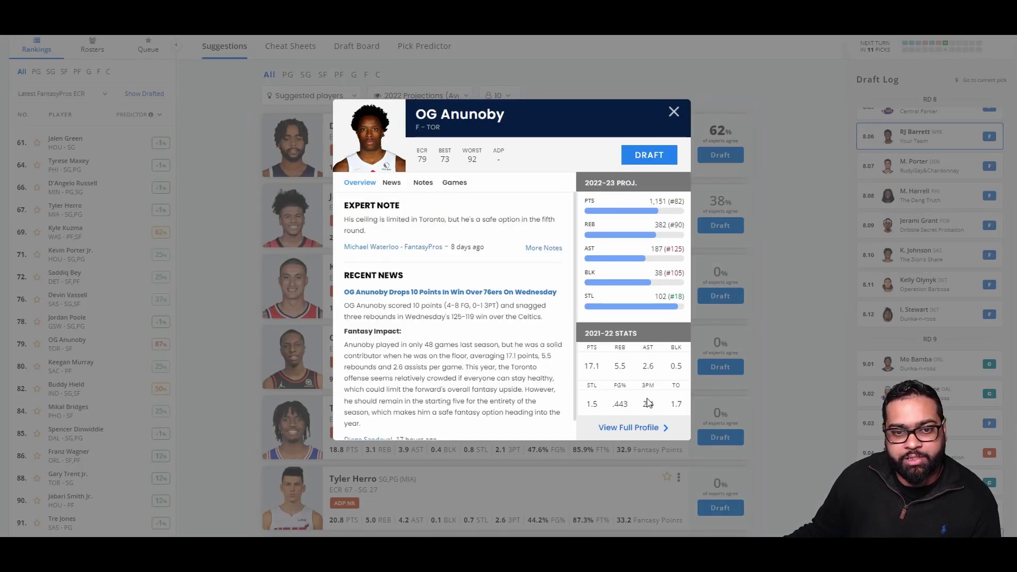
pyautogui.click(673, 111)
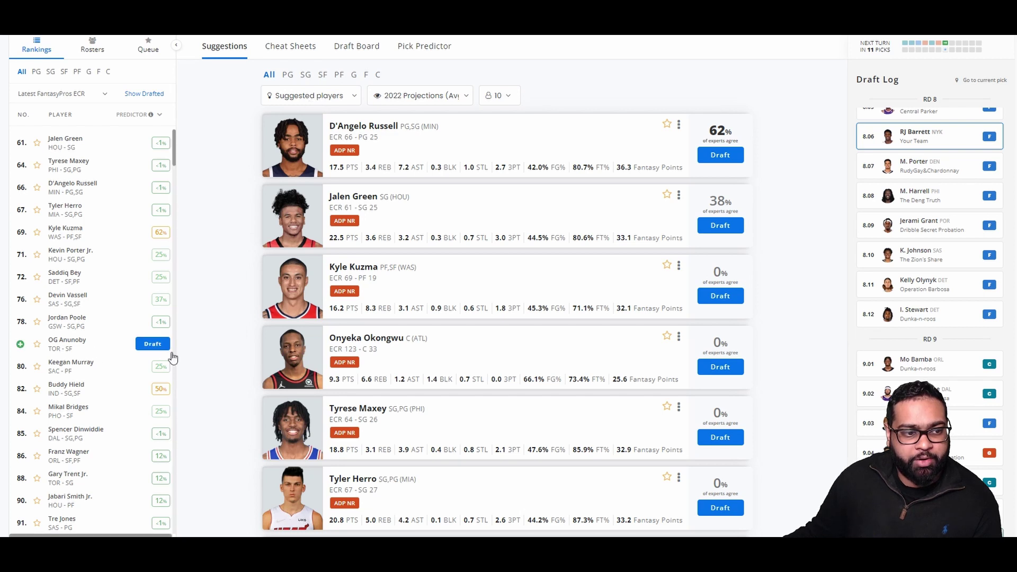
pyautogui.click(154, 344)
# Check the draft board, compare the suggested players with the rankings, and draft D'Angelo Russell with pick 10.06
pyautogui.click(359, 47)
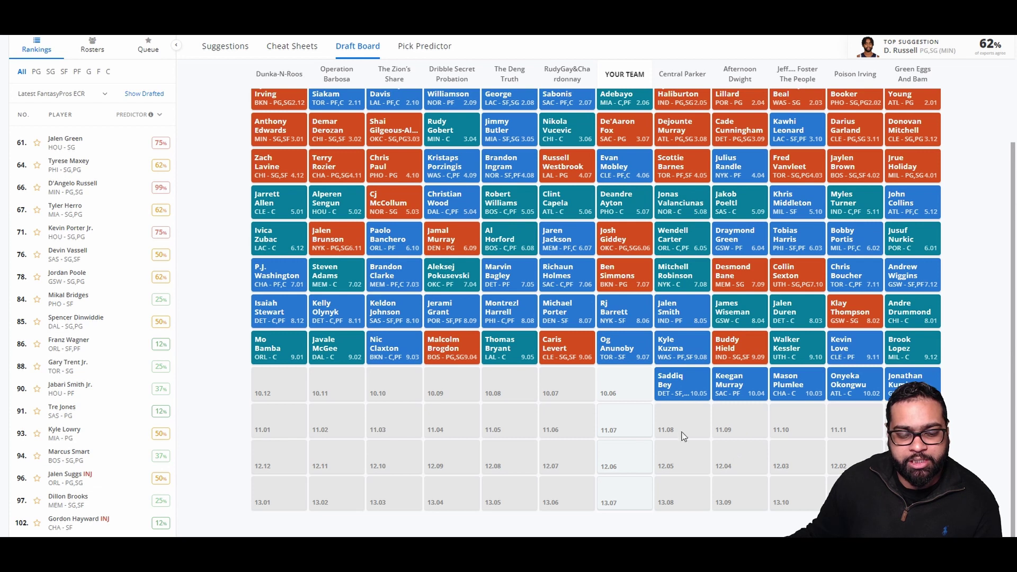
pyautogui.click(238, 49)
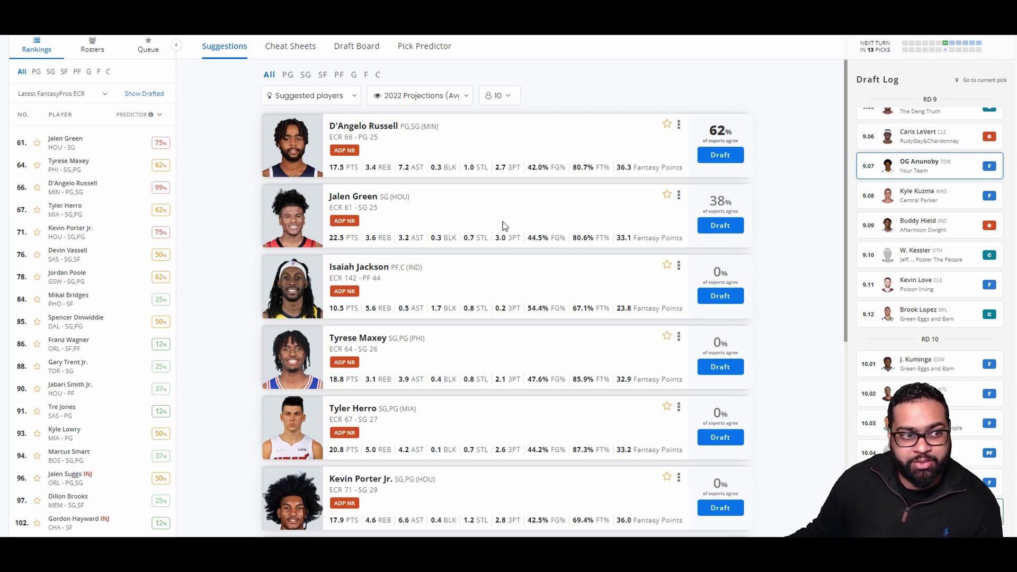
pyautogui.scroll(-1, 505, 226)
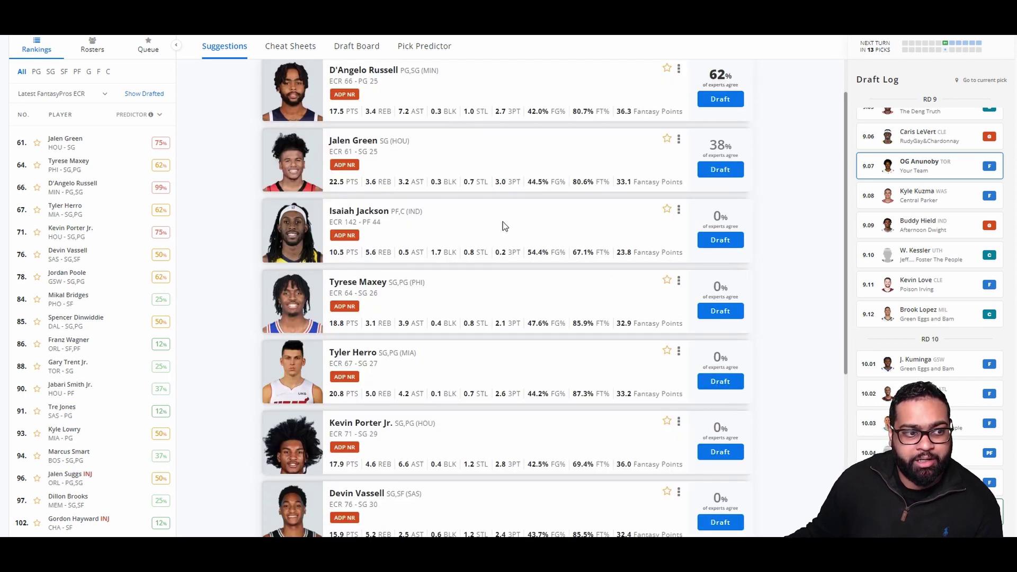
pyautogui.scroll(1, 506, 212)
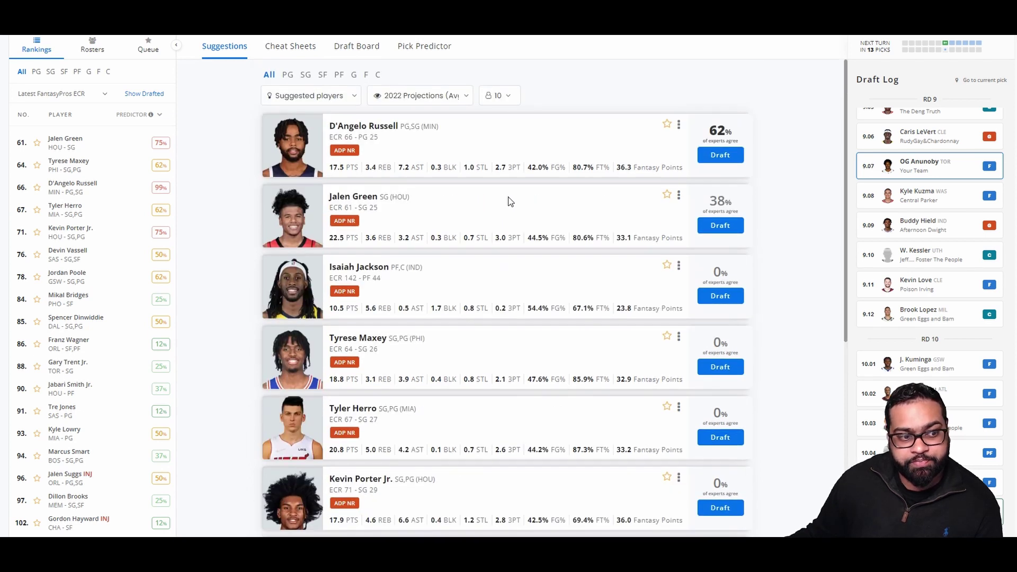
pyautogui.scroll(-2, 507, 198)
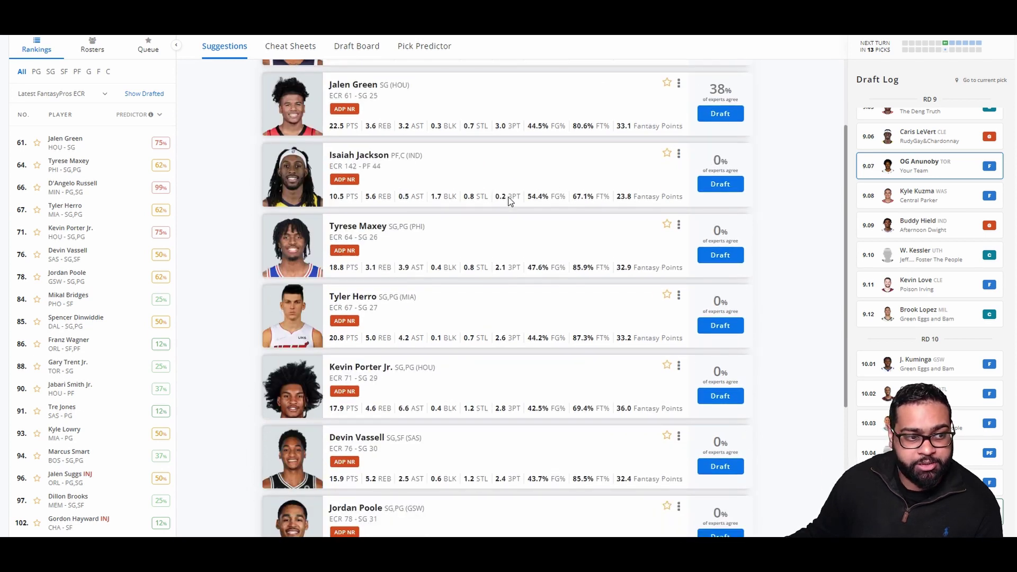
pyautogui.moveTo(124, 329)
pyautogui.moveTo(106, 354)
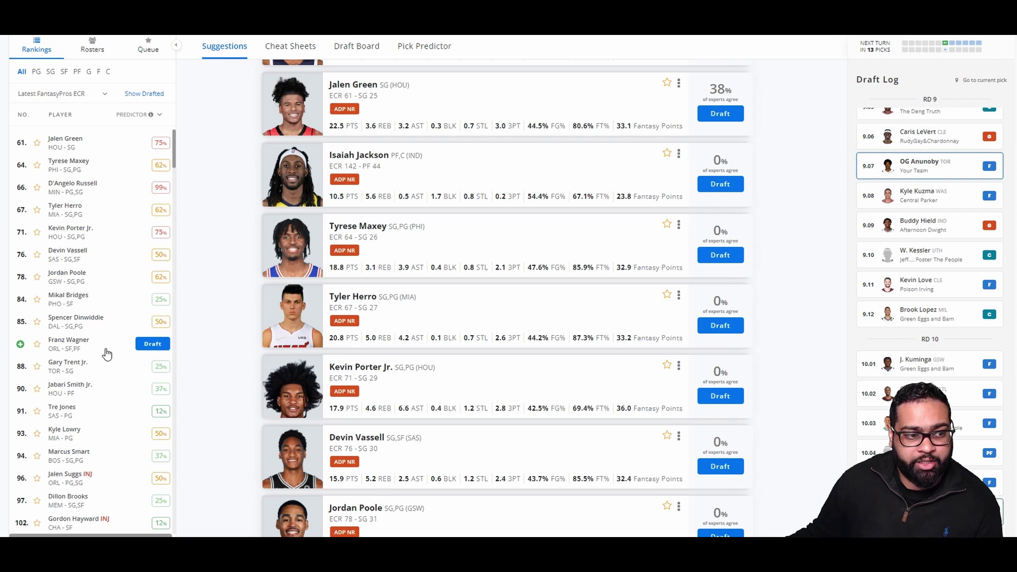
pyautogui.scroll(2, 228, 386)
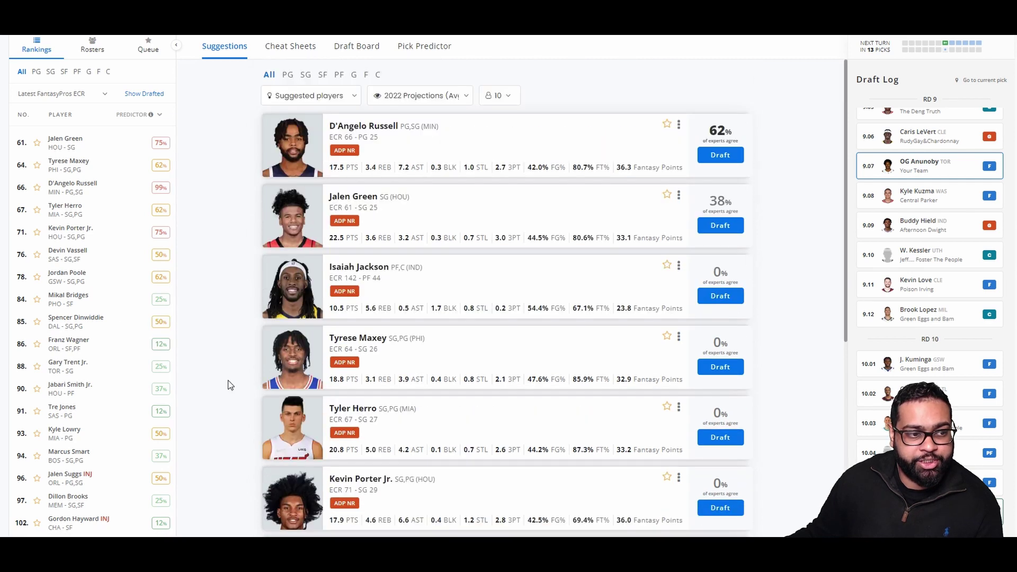
pyautogui.click(715, 158)
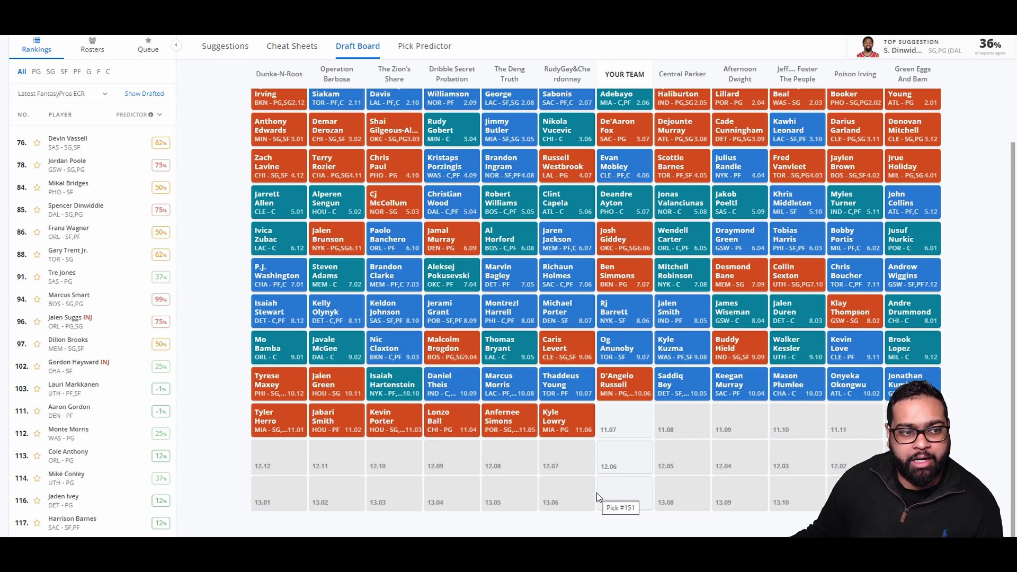
# Examine the draft board by round and compare the projections of the suggested players for pick 11.07
pyautogui.scroll(3, 596, 493)
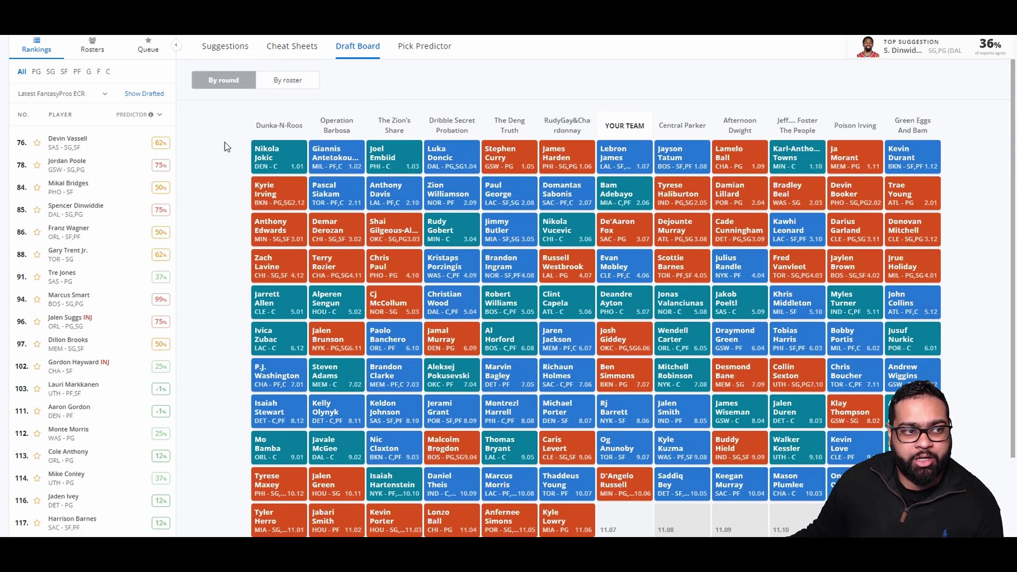
pyautogui.scroll(-2, 225, 142)
pyautogui.scroll(2, 228, 106)
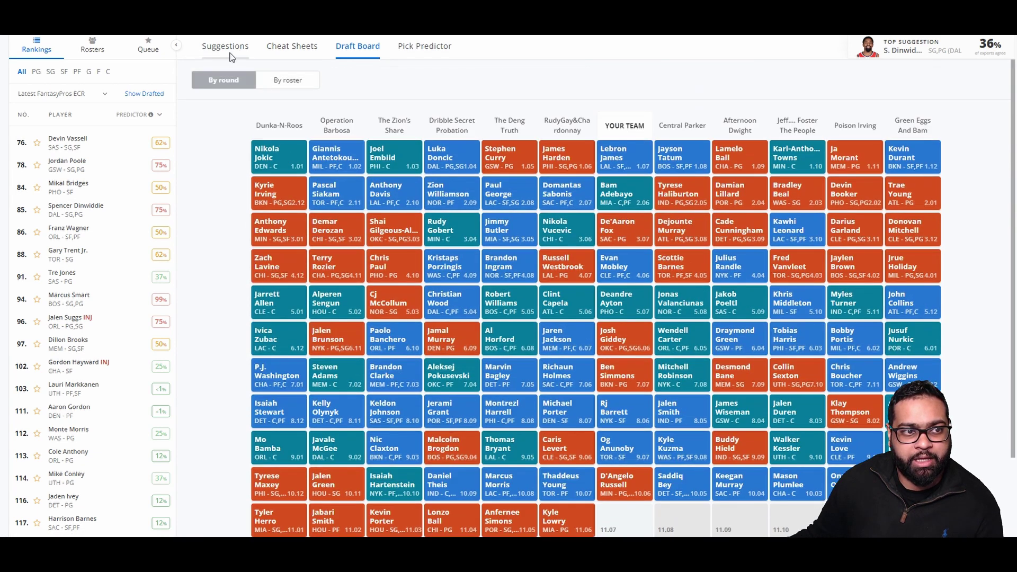
pyautogui.click(226, 47)
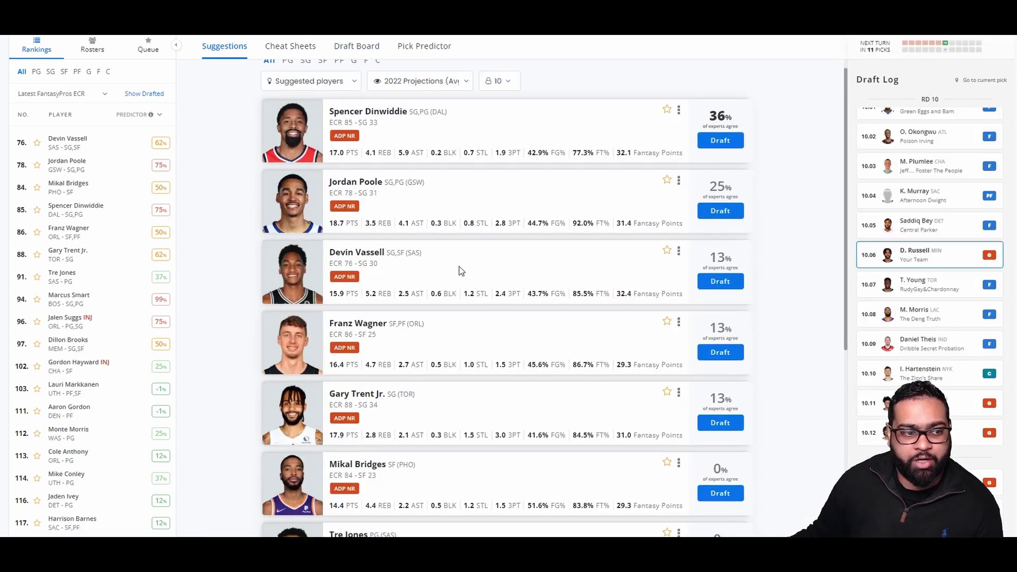
pyautogui.scroll(-1, 460, 286)
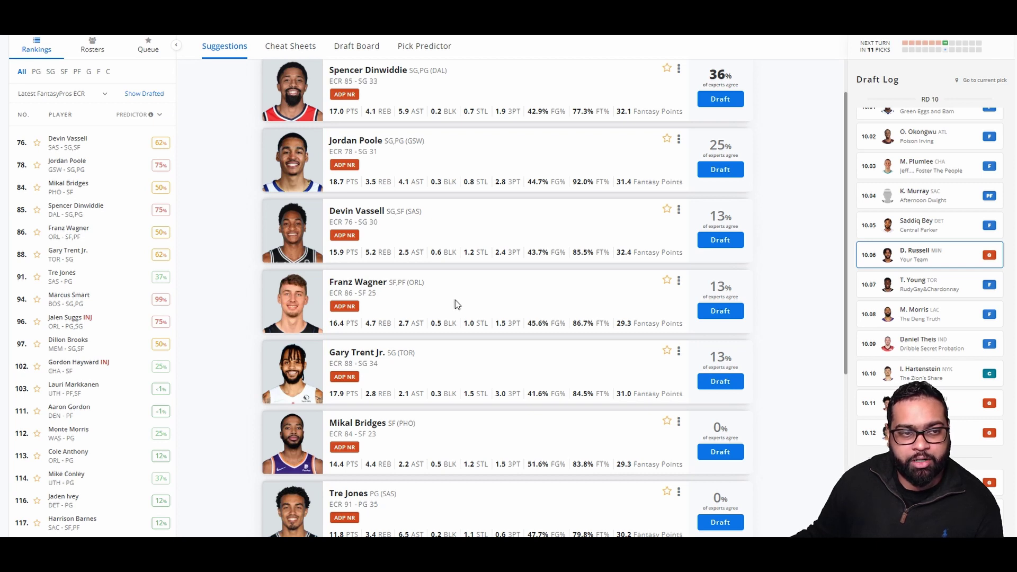
pyautogui.scroll(1, 456, 300)
pyautogui.scroll(-2, 456, 300)
pyautogui.scroll(2, 456, 292)
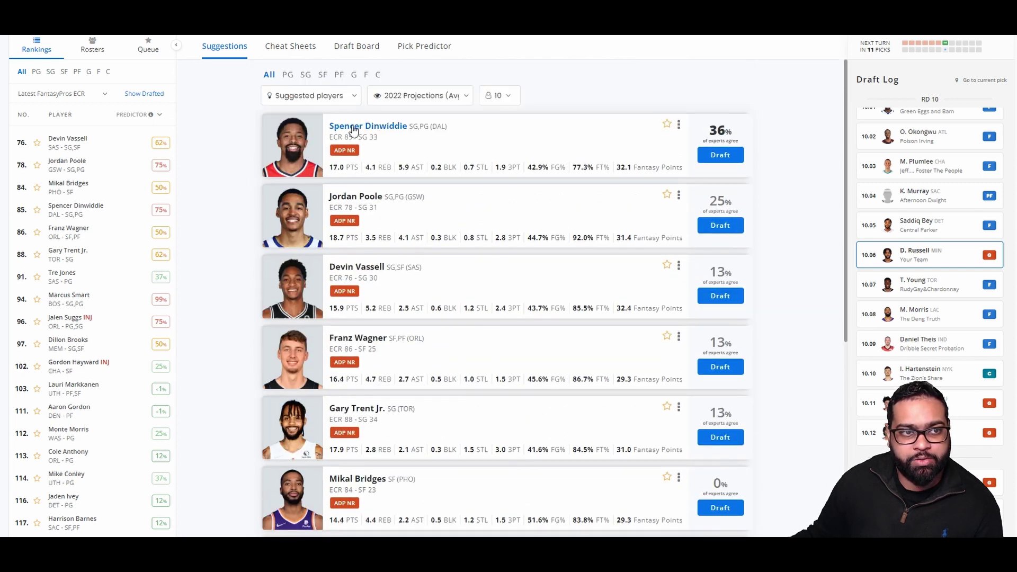
# Check the team's positions on the draft board by roster, and draft Franz Wagner from the suggested players with pick 11.07
pyautogui.click(347, 46)
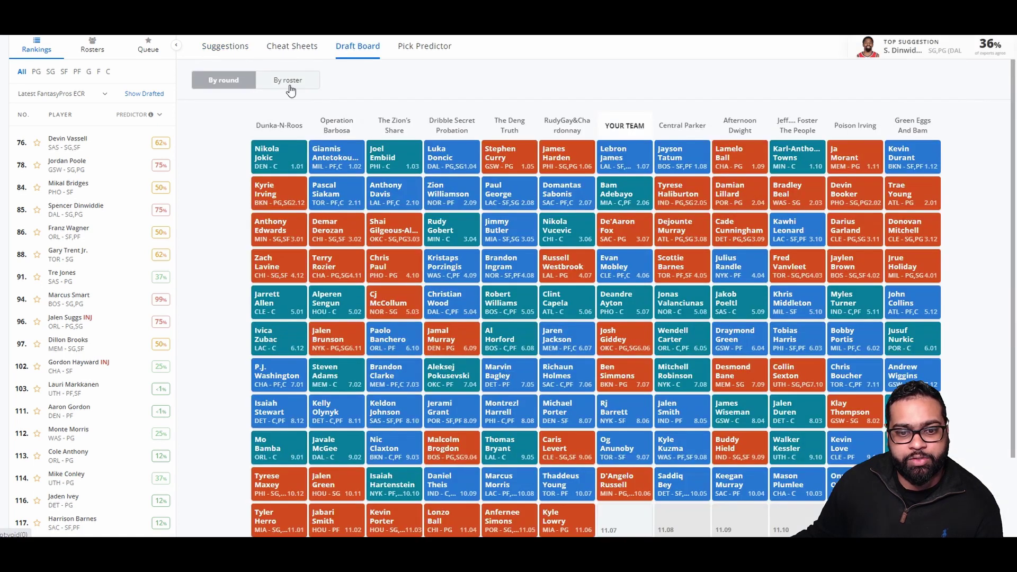
pyautogui.click(289, 80)
pyautogui.scroll(-1, 632, 387)
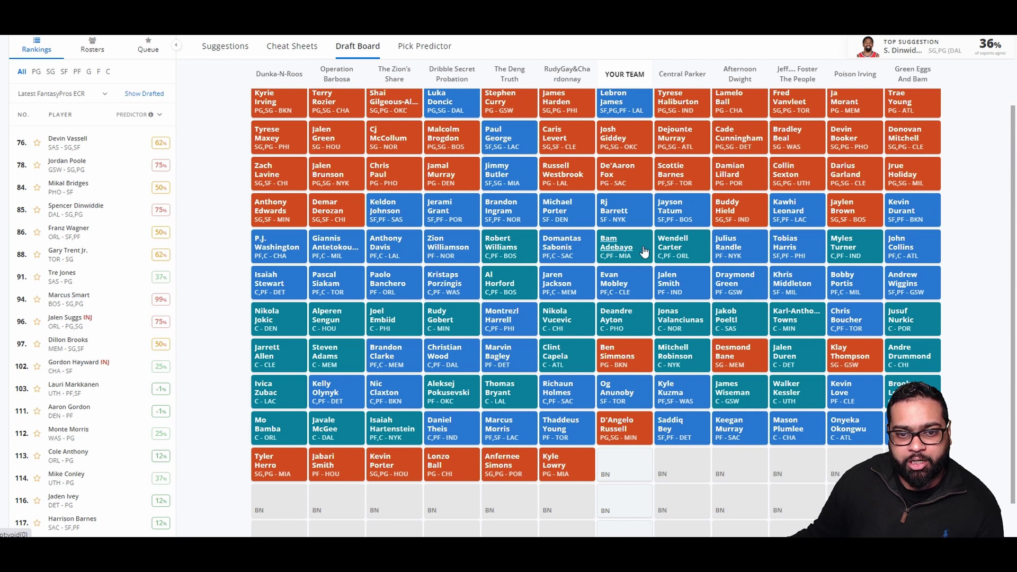
pyautogui.scroll(1, 633, 366)
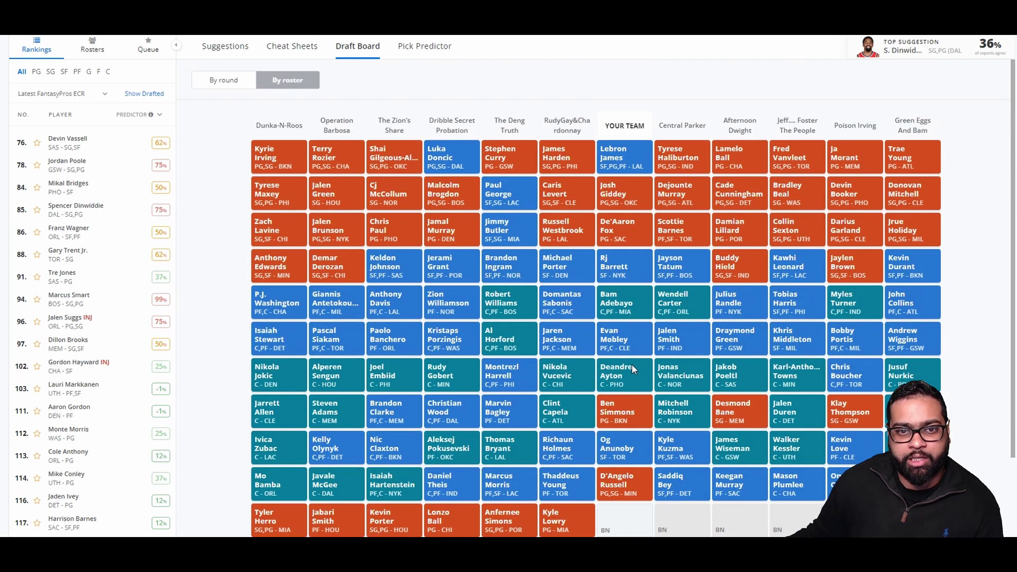
pyautogui.click(234, 84)
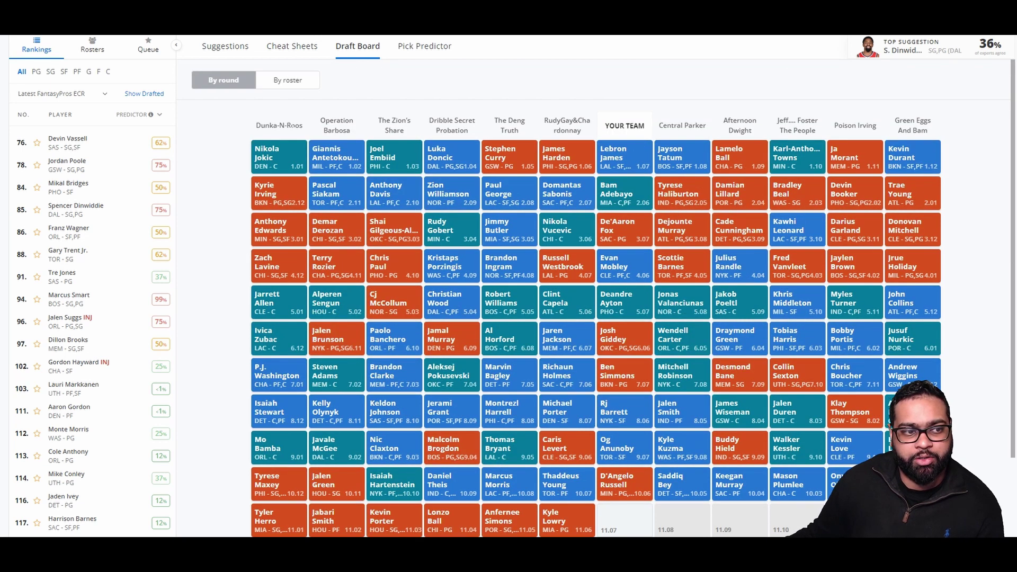
pyautogui.click(225, 47)
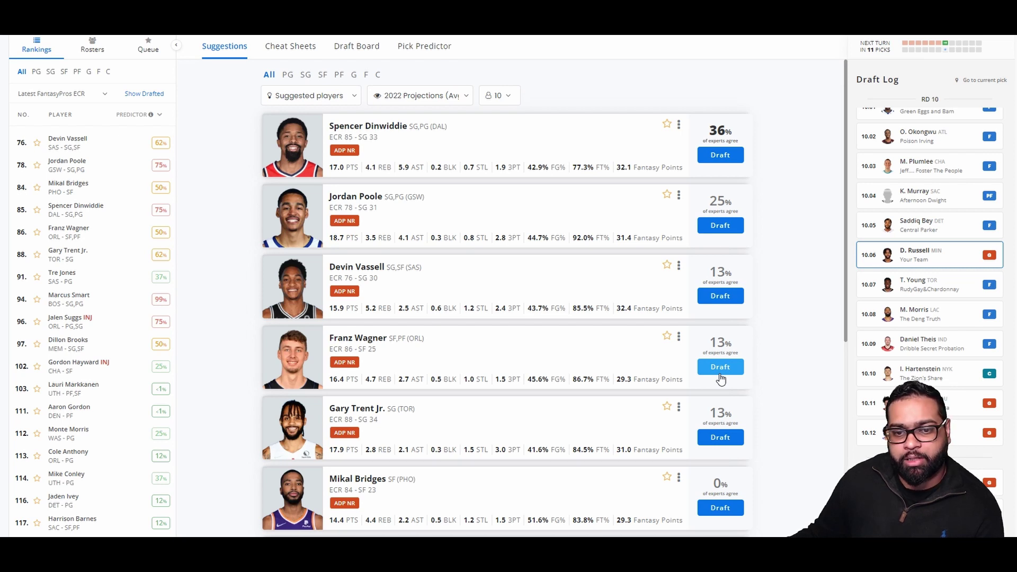
pyautogui.click(721, 368)
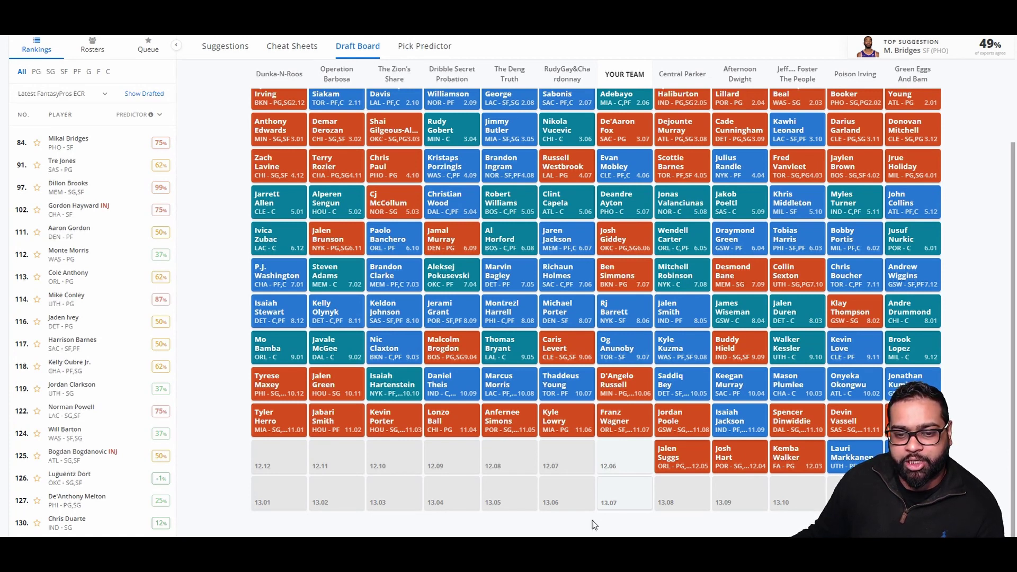
# Review the draft board, compare the full list of suggested players, and draft Dillon Brooks with pick 12.06
pyautogui.scroll(3, 562, 501)
pyautogui.click(225, 46)
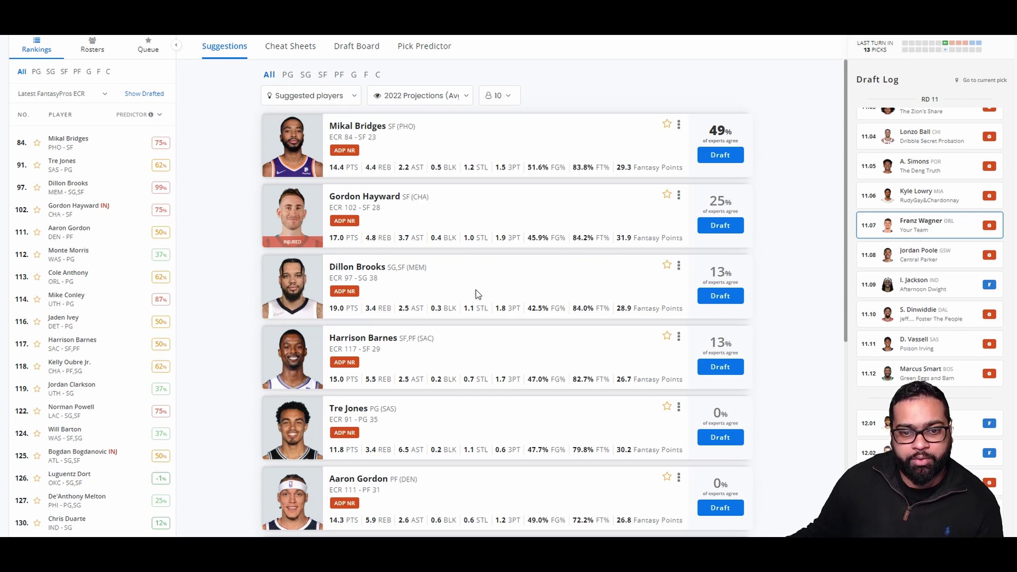
pyautogui.scroll(-3, 563, 227)
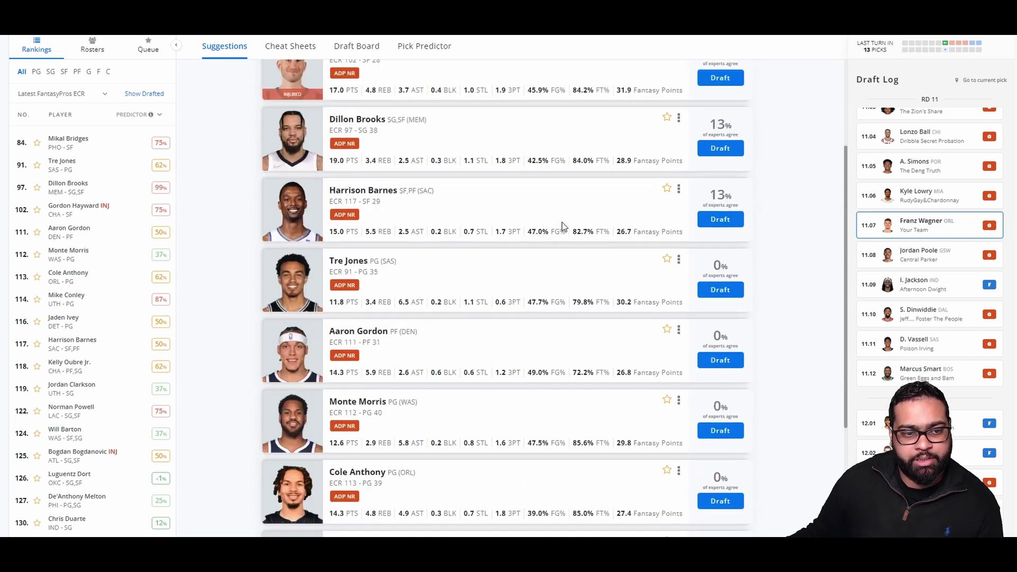
pyautogui.scroll(2, 563, 228)
pyautogui.scroll(-1, 563, 230)
pyautogui.scroll(-4, 486, 312)
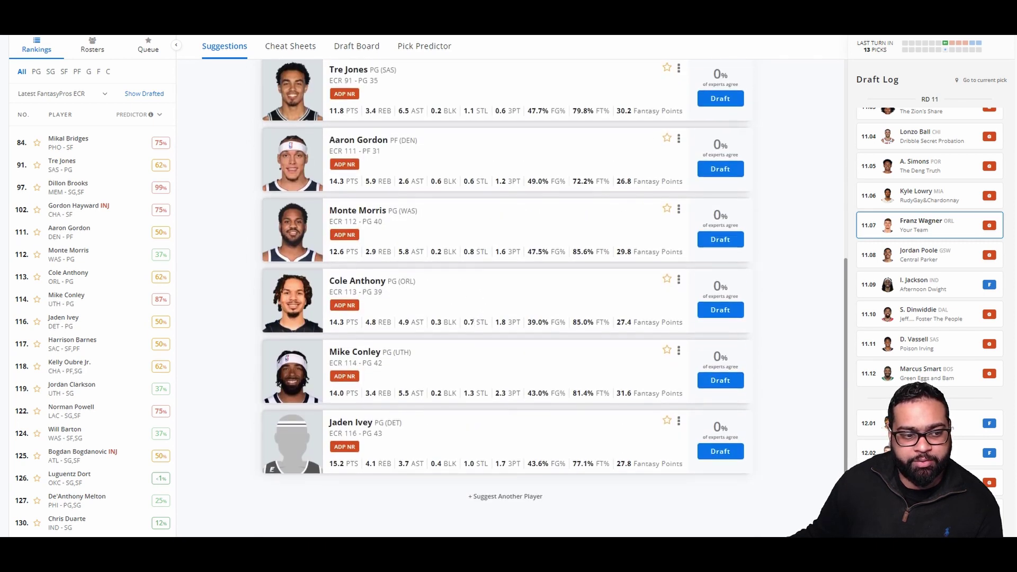
pyautogui.scroll(6, 473, 319)
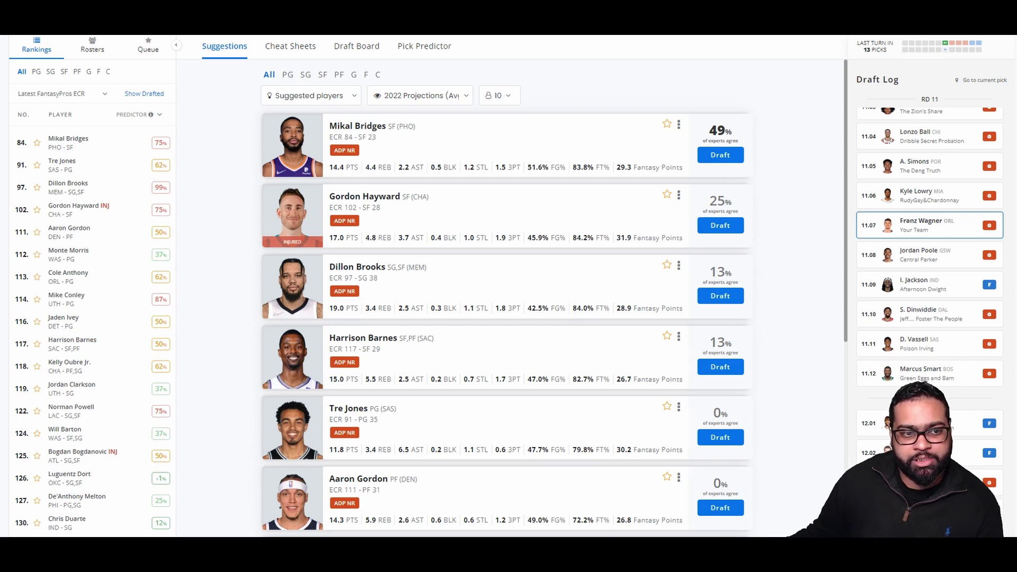
pyautogui.scroll(-3, 565, 316)
pyautogui.scroll(-3, 565, 316)
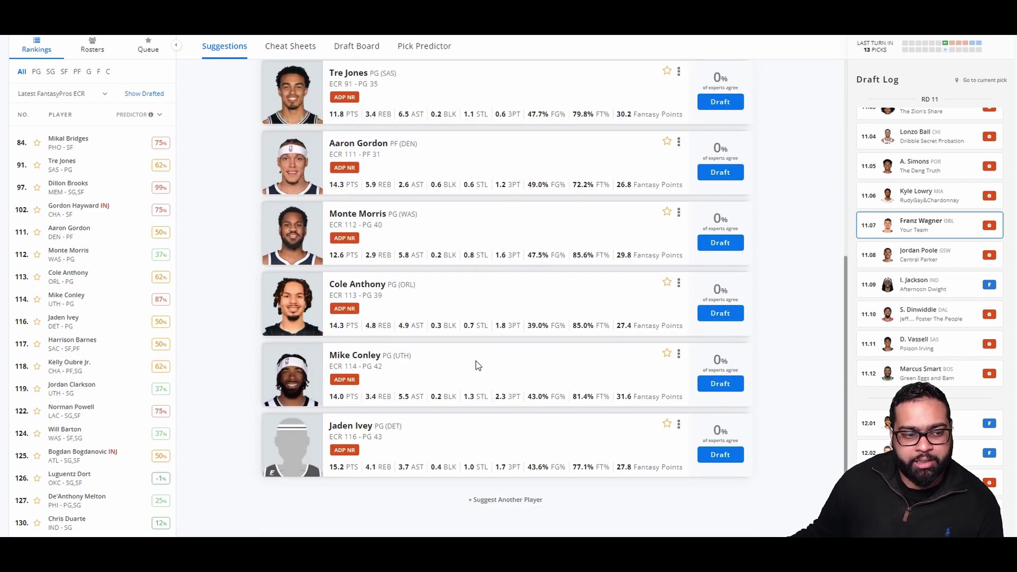
pyautogui.scroll(6, 476, 361)
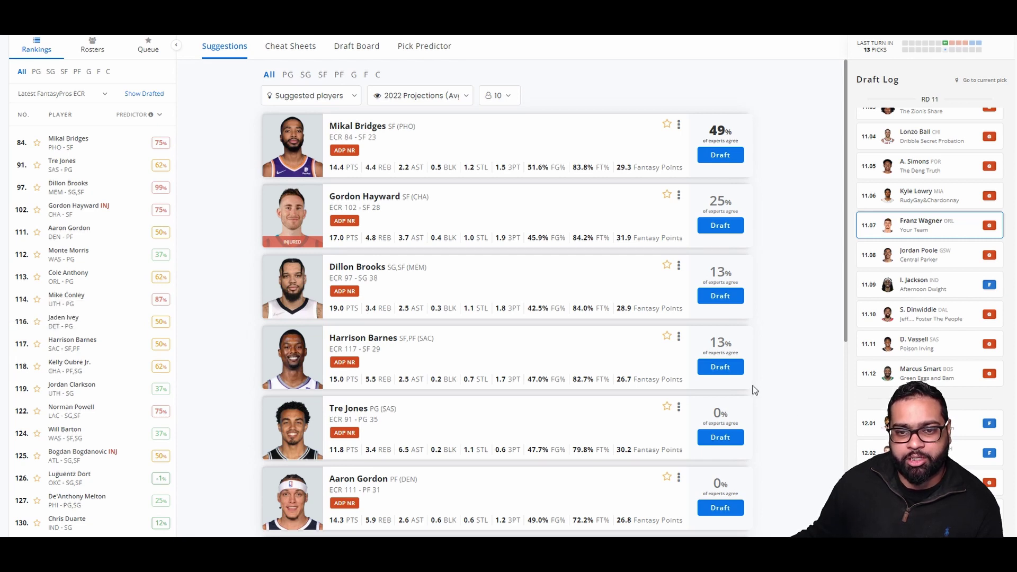
pyautogui.click(729, 303)
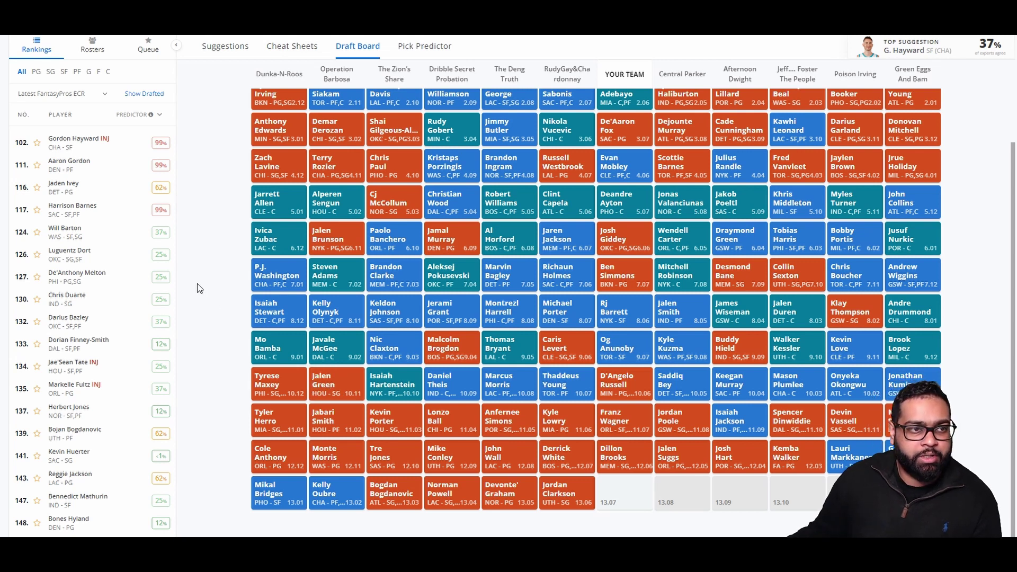
# Compare the full list of suggested players for pick 13.07, and check the team's positions on the draft board by roster
pyautogui.click(240, 53)
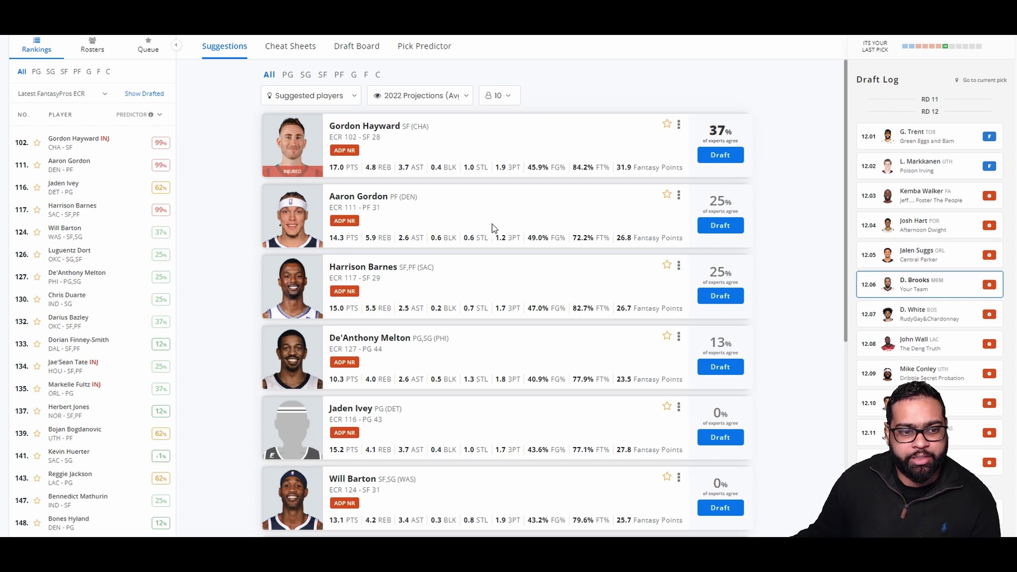
pyautogui.scroll(-1, 424, 382)
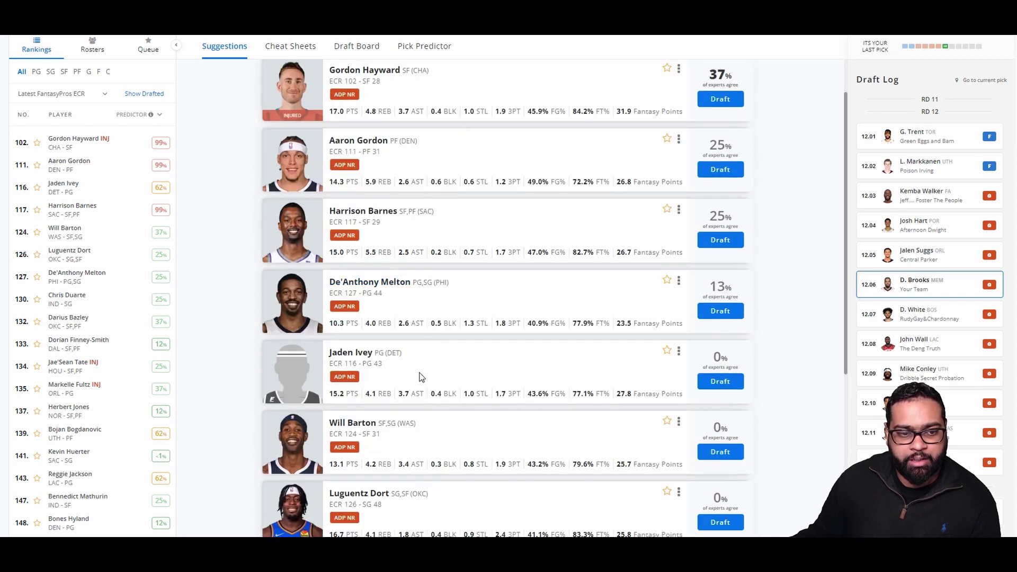
pyautogui.scroll(-1, 415, 413)
pyautogui.scroll(-2, 454, 448)
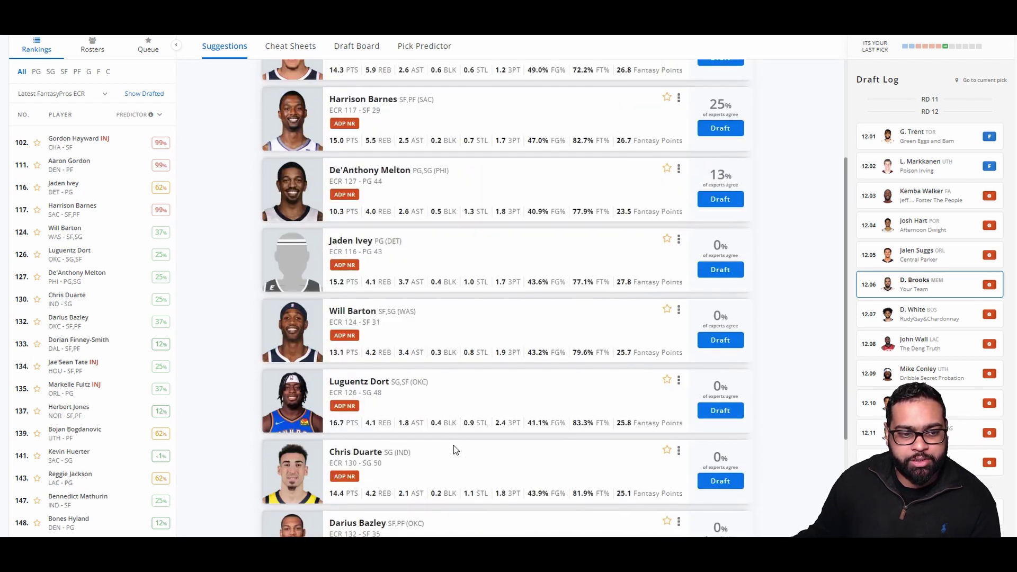
pyautogui.scroll(-2, 454, 448)
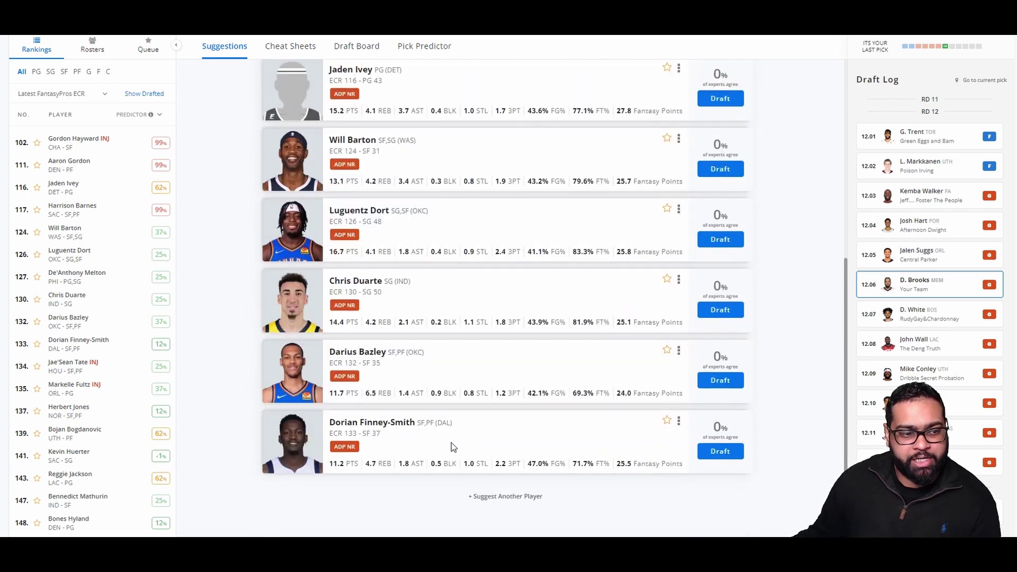
pyautogui.scroll(8, 453, 449)
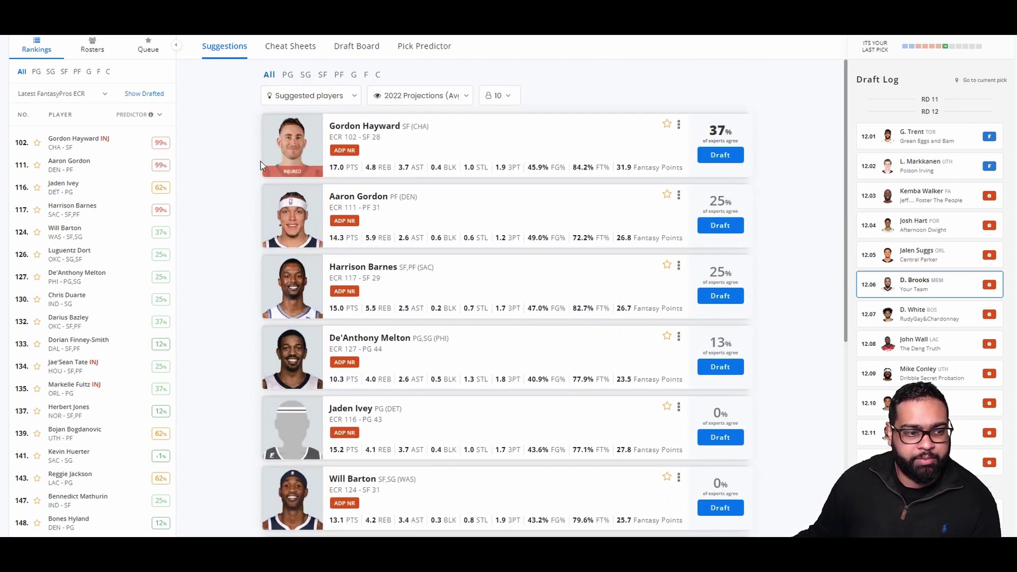
pyautogui.click(347, 47)
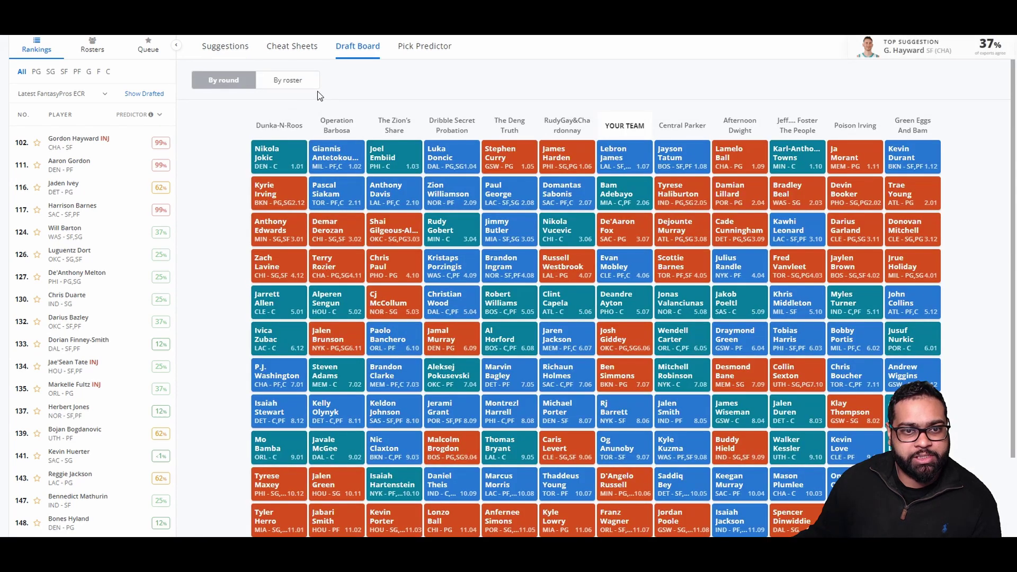
pyautogui.click(306, 84)
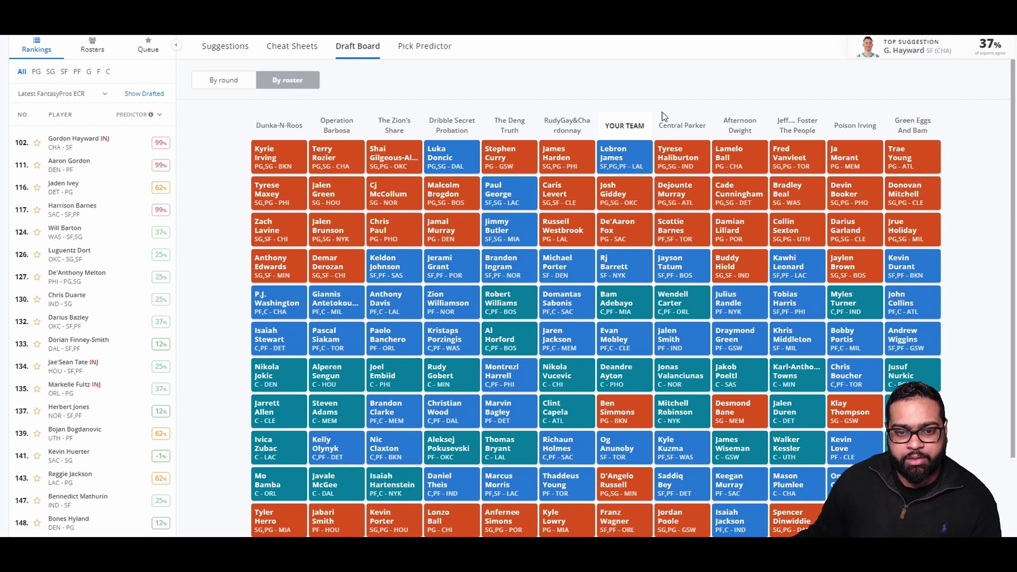
# Read Jaden Ivey's player overview from the rankings, and draft him with pick 13.07
pyautogui.click(212, 49)
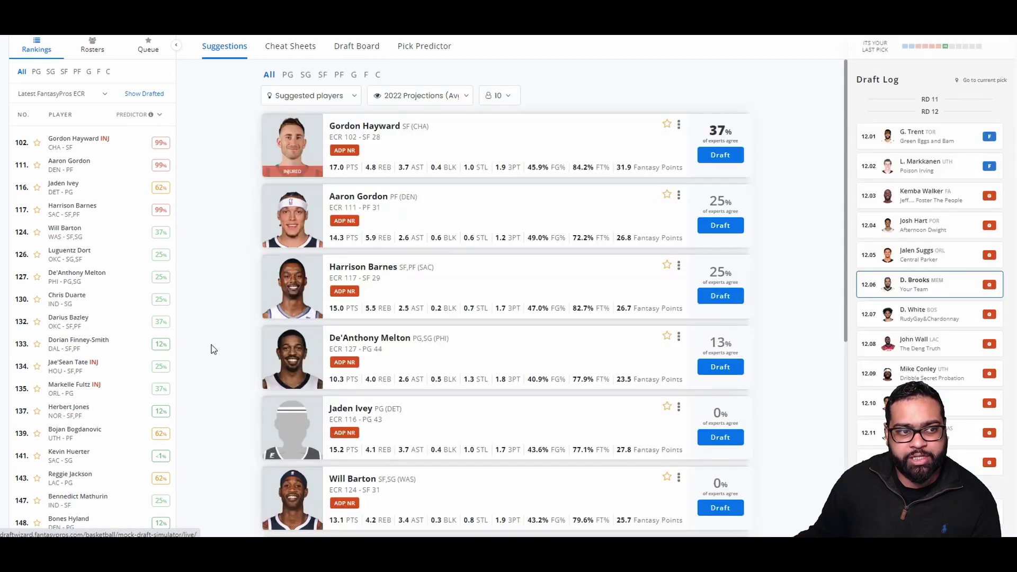
pyautogui.click(83, 184)
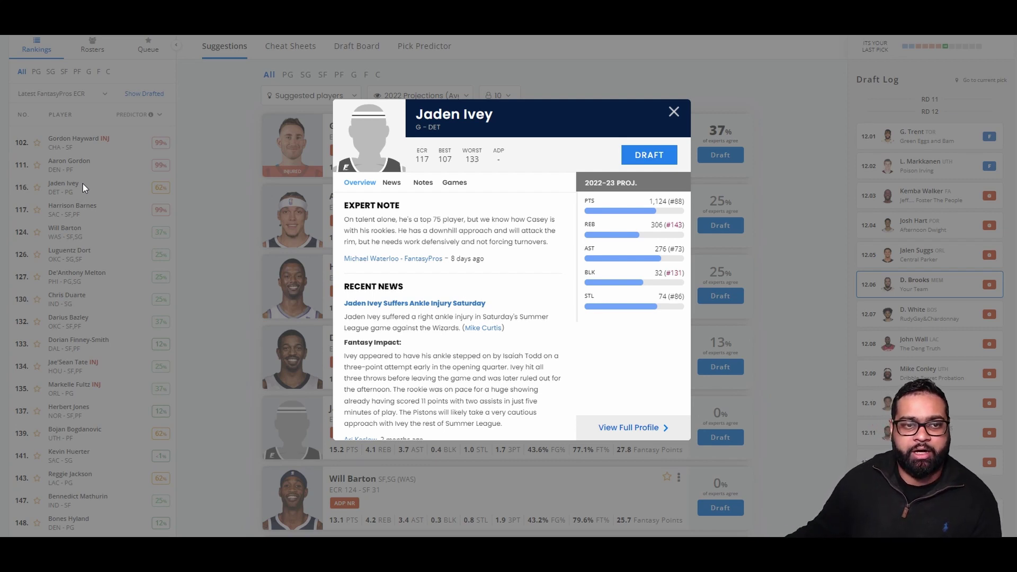
pyautogui.click(675, 113)
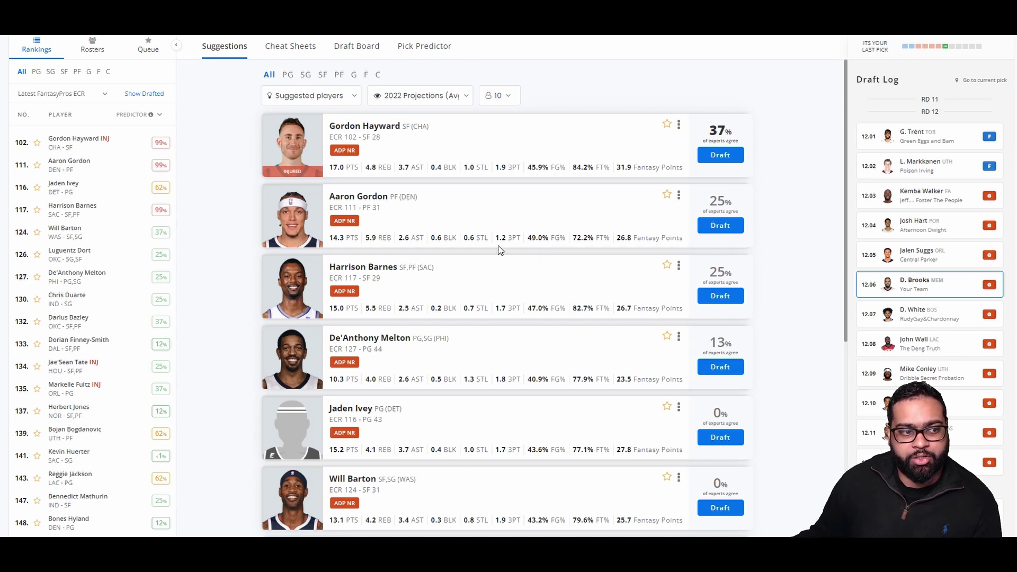
pyautogui.moveTo(114, 192)
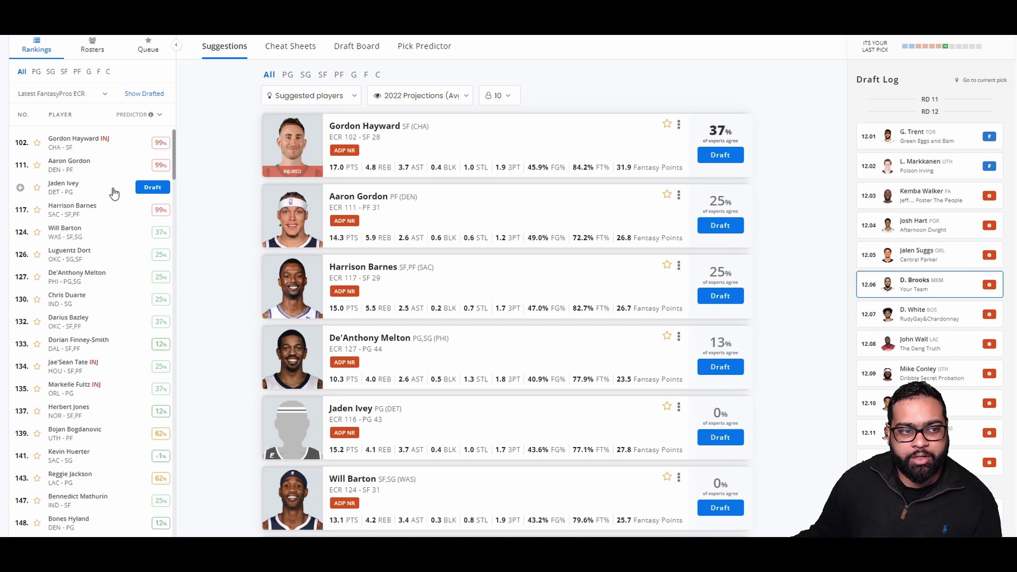
pyautogui.click(149, 188)
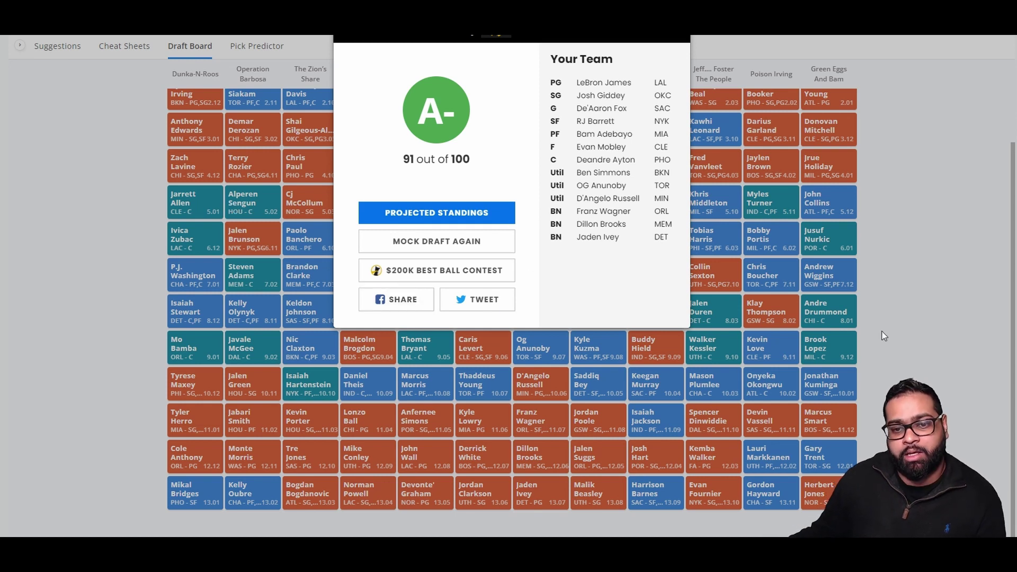
# Dismiss the draft grade summary and review all rounds of the completed draft board
pyautogui.click(894, 351)
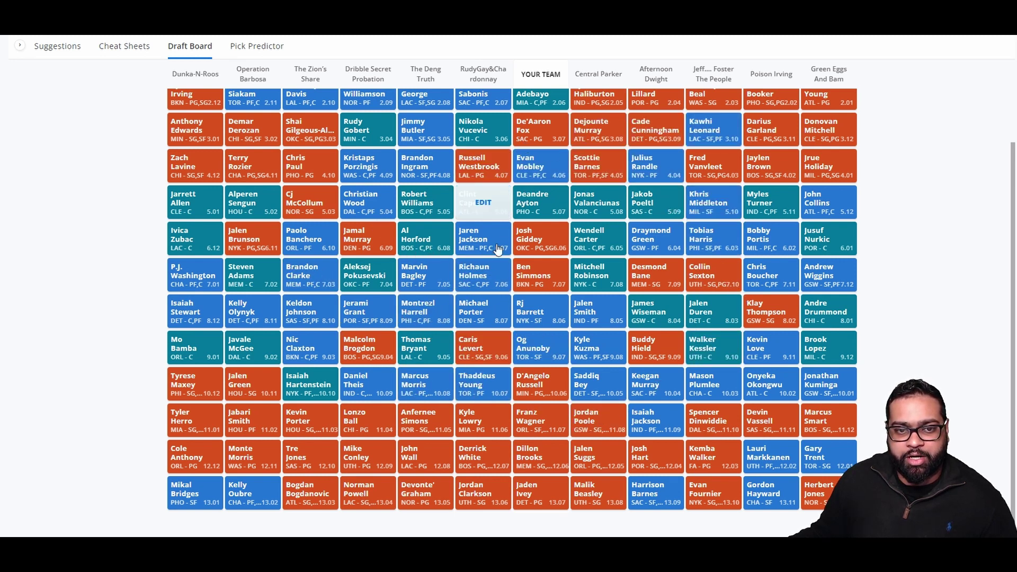
pyautogui.scroll(3, 483, 276)
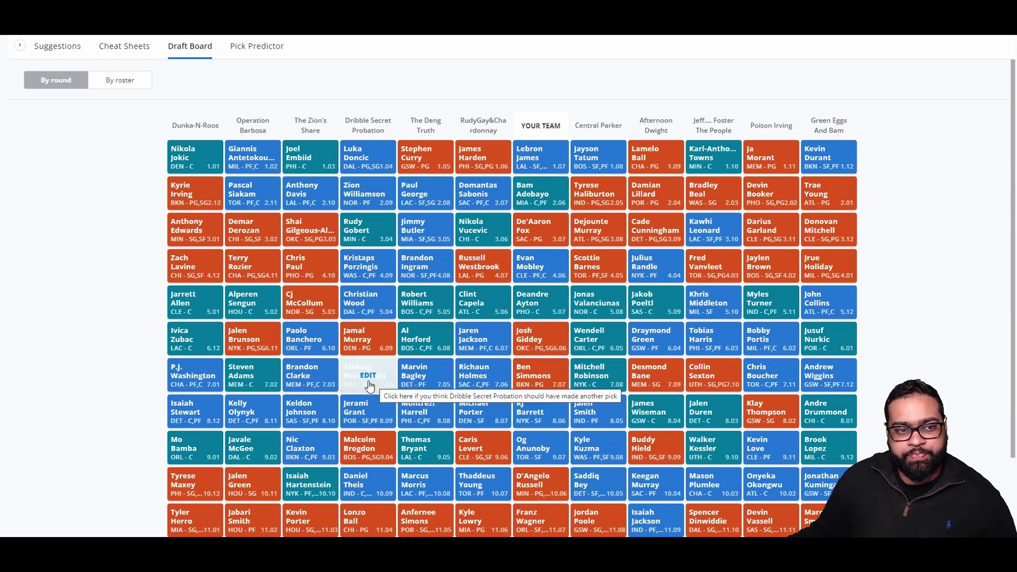
pyautogui.scroll(-1, 379, 366)
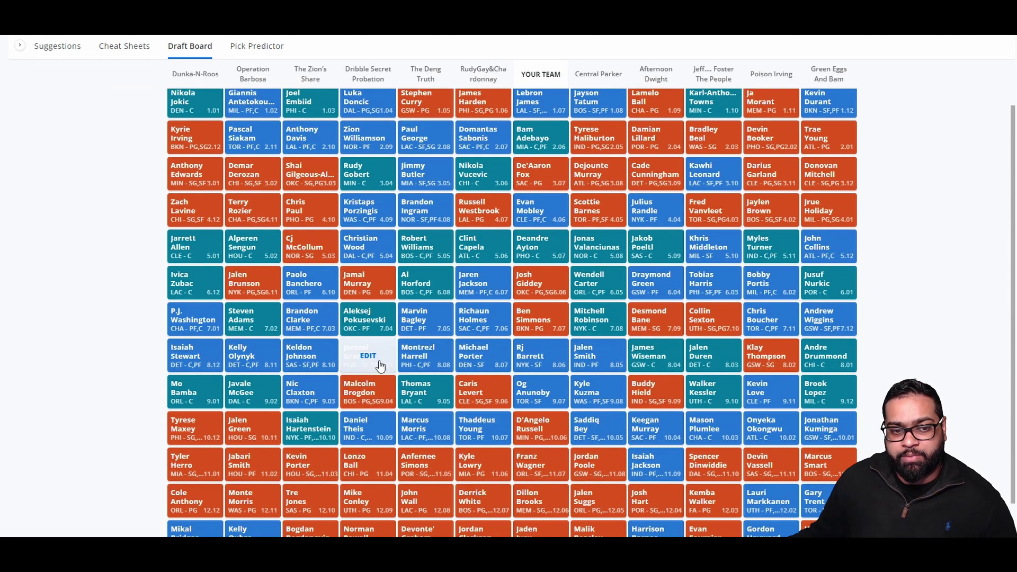
pyautogui.scroll(2, 908, 278)
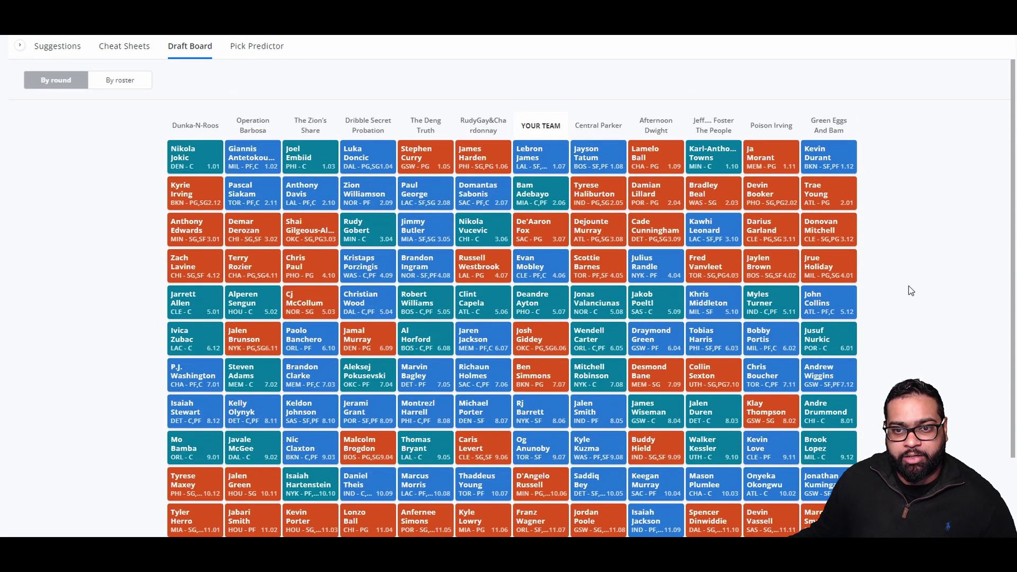